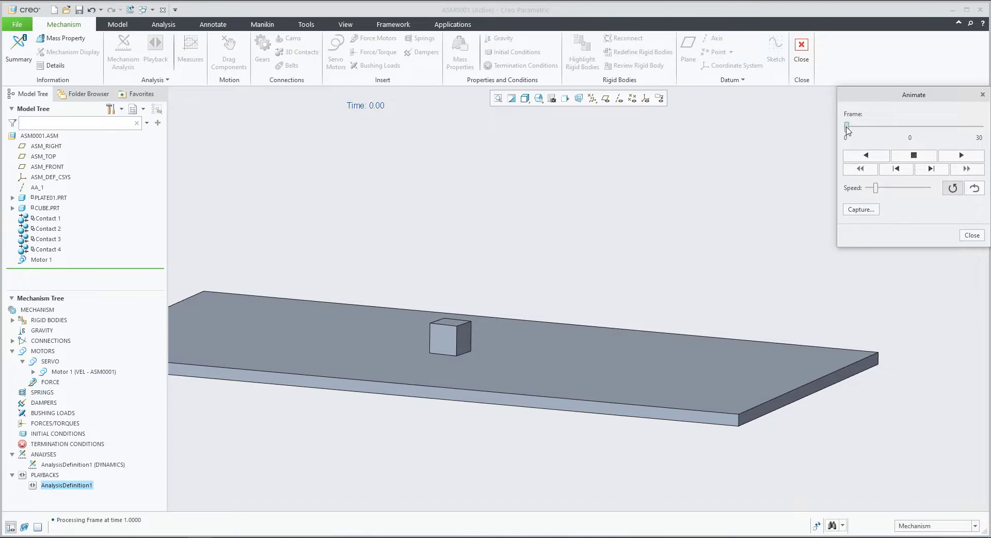
Step: Play the cube-on-plate analysis from about frame 16, then stop it and close the animation
drag(853, 133, 857, 199)
click(961, 157)
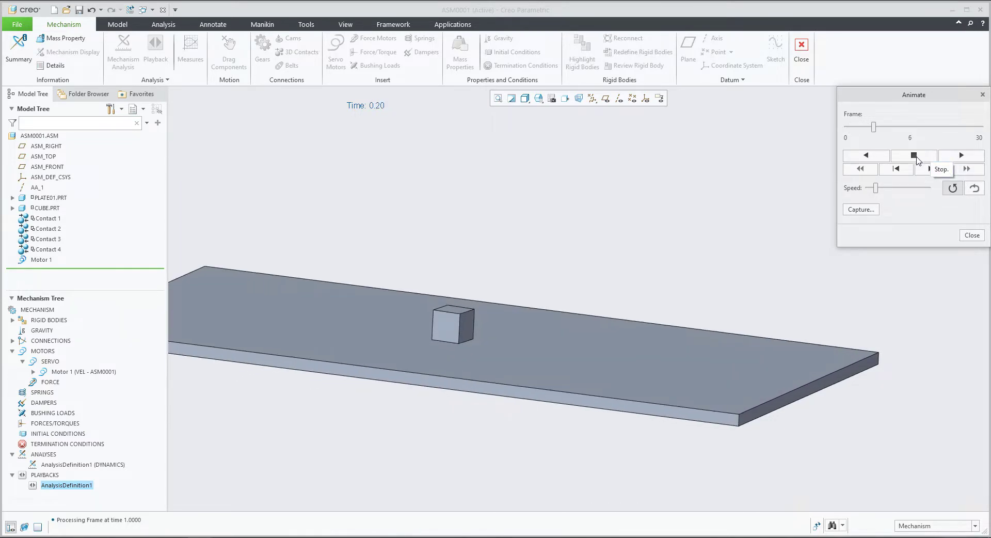
click(915, 156)
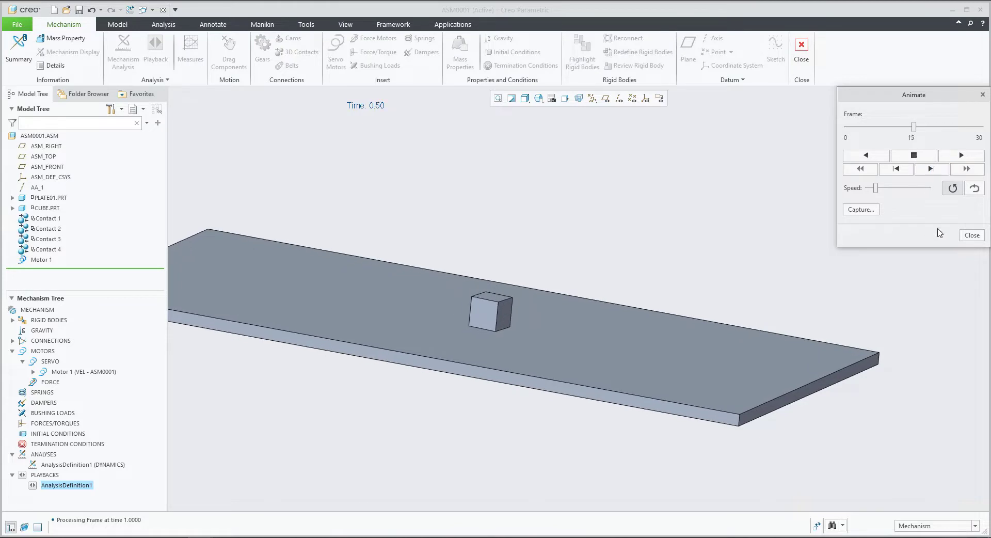
click(972, 236)
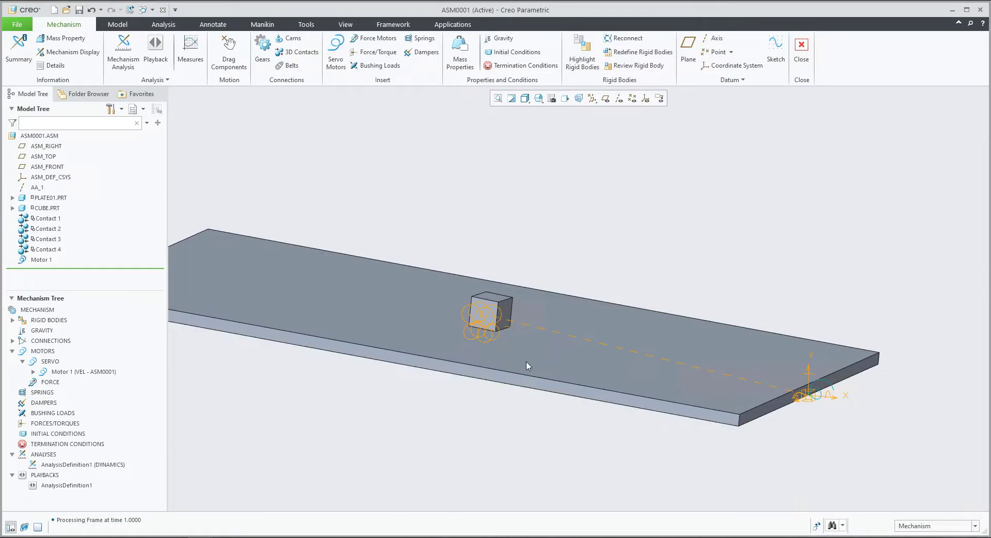
Step: Refit the view and exit Mechanism without saving the playback
key(ctrl+d)
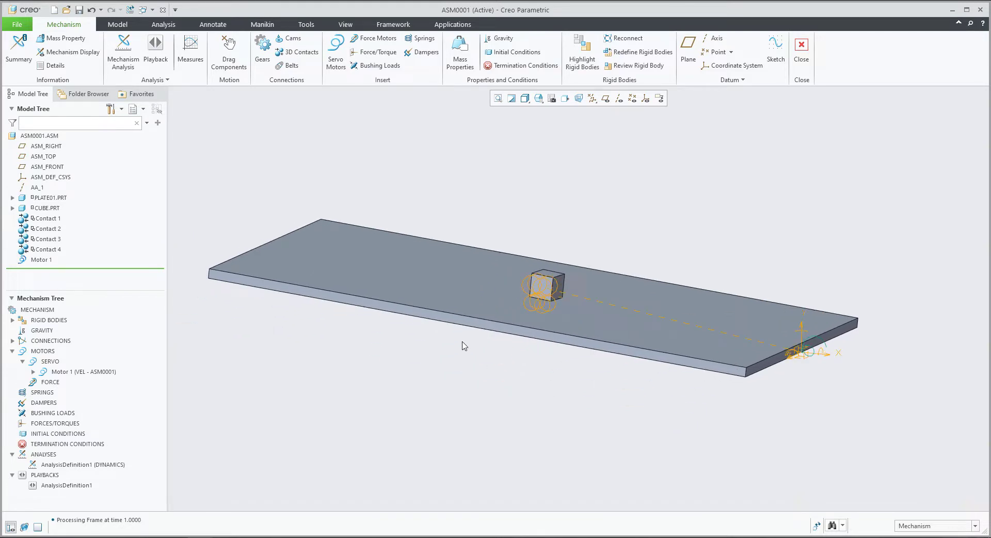
click(801, 49)
click(523, 333)
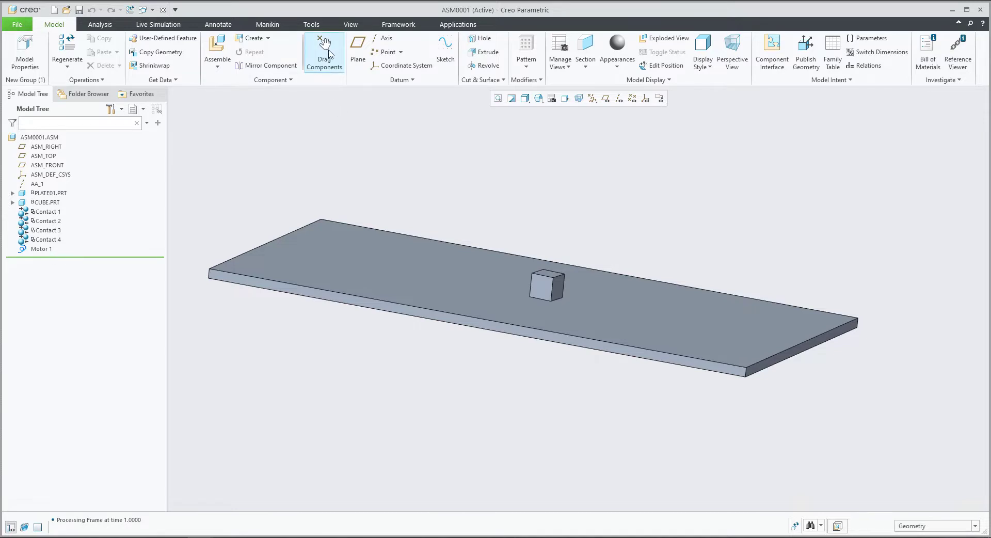
Step: Show the Snapshot2 pose, then roll the assembly back to just after PLATE01.PRT
click(329, 54)
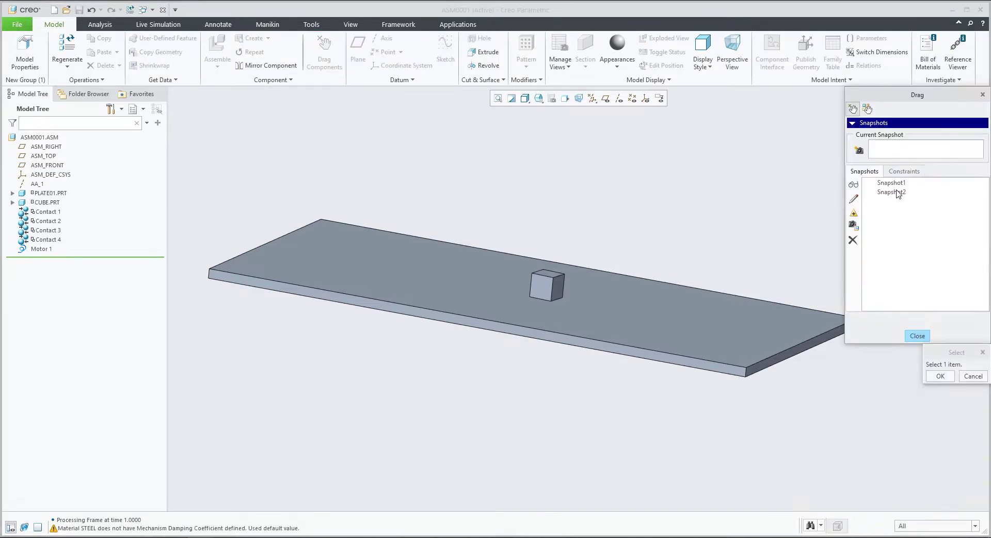
double_click(892, 192)
click(917, 335)
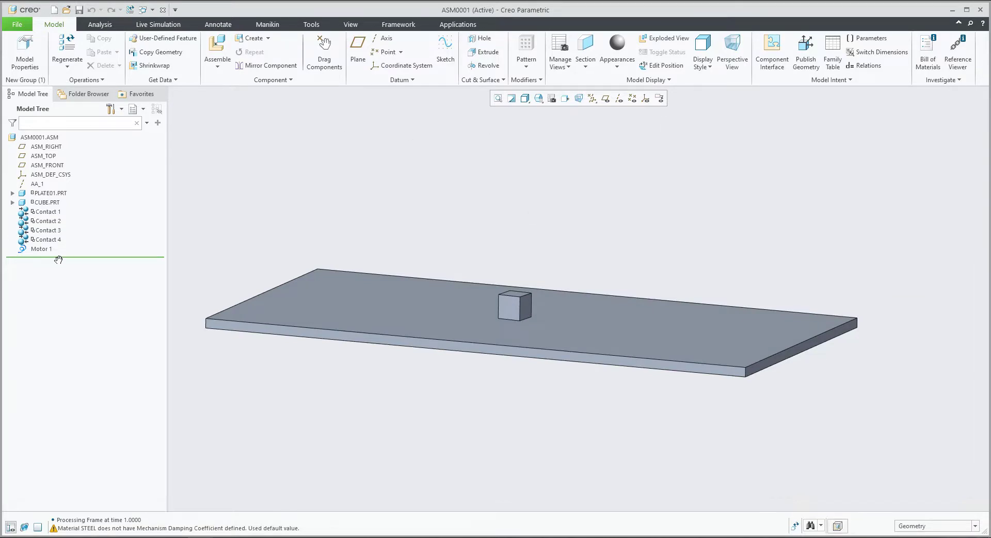
mouse_move(59, 259)
mouse_down()
mouse_move(31, 188)
mouse_move(41, 200)
mouse_up()
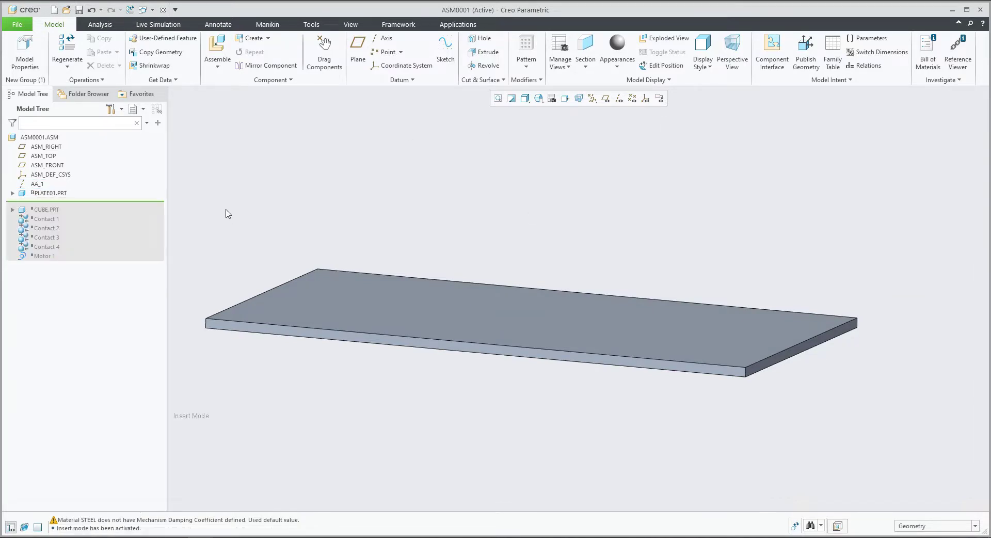
Step: Turn on datum axes and open PLATE01.PRT alone to inspect its edge axis A_1
click(619, 98)
click(45, 193)
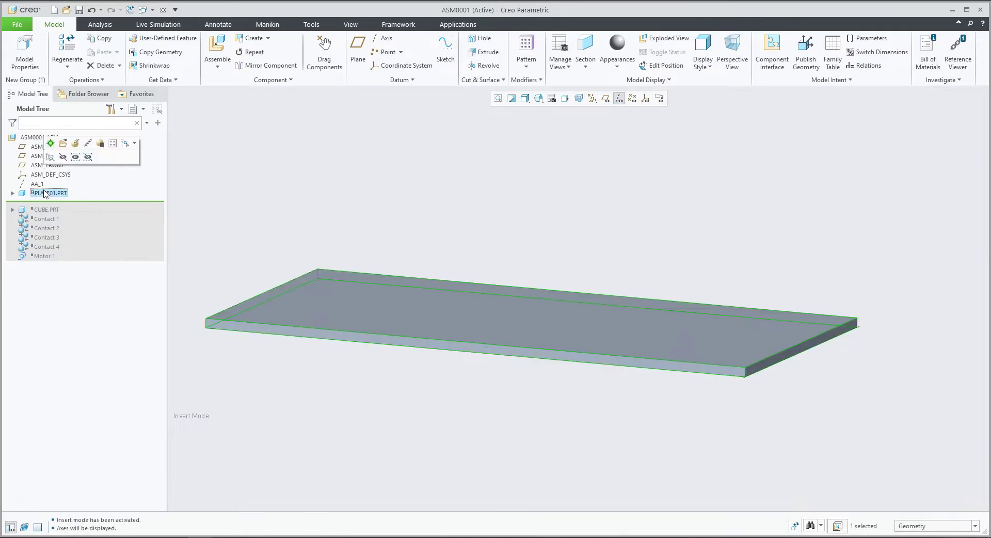
click(62, 140)
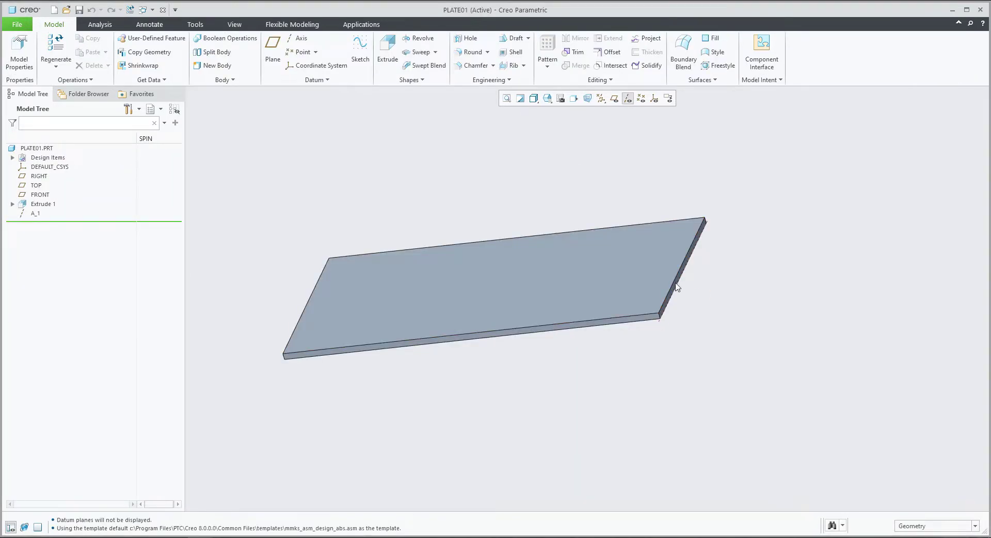
scroll(670, 316, down, 5)
middle_drag(626, 390, 688, 342)
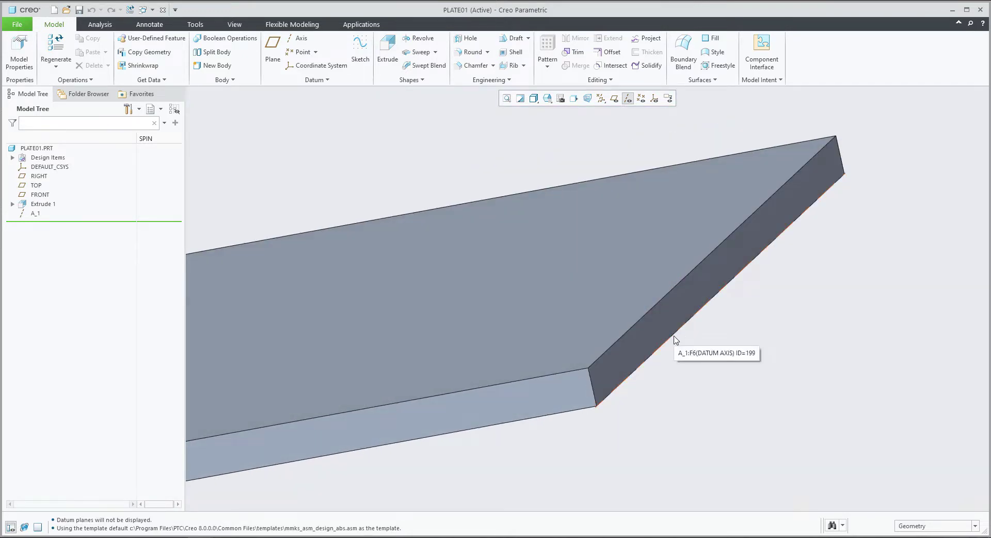
click(162, 10)
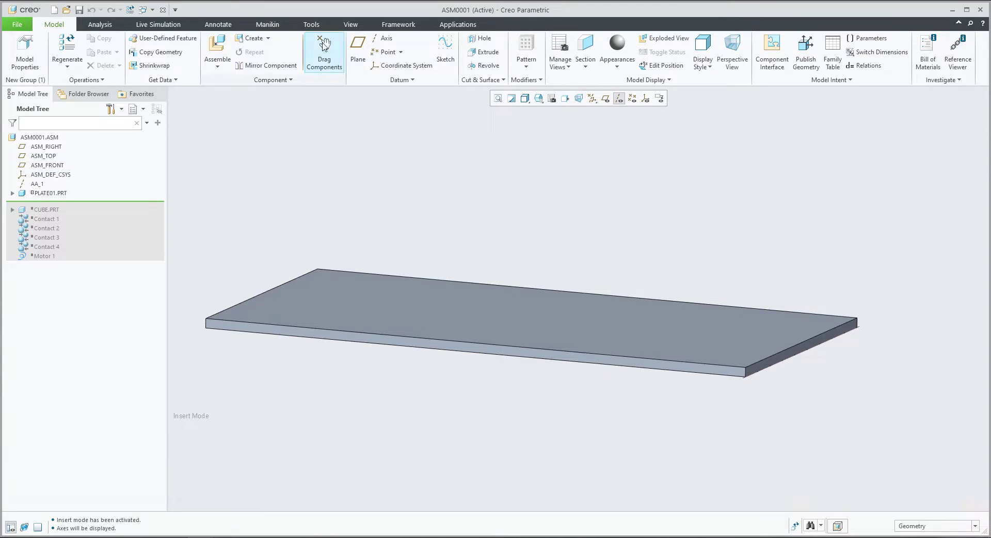
Step: Drag the plate about its pin to a new tilt and select PLATE01.PRT
click(324, 50)
click(543, 238)
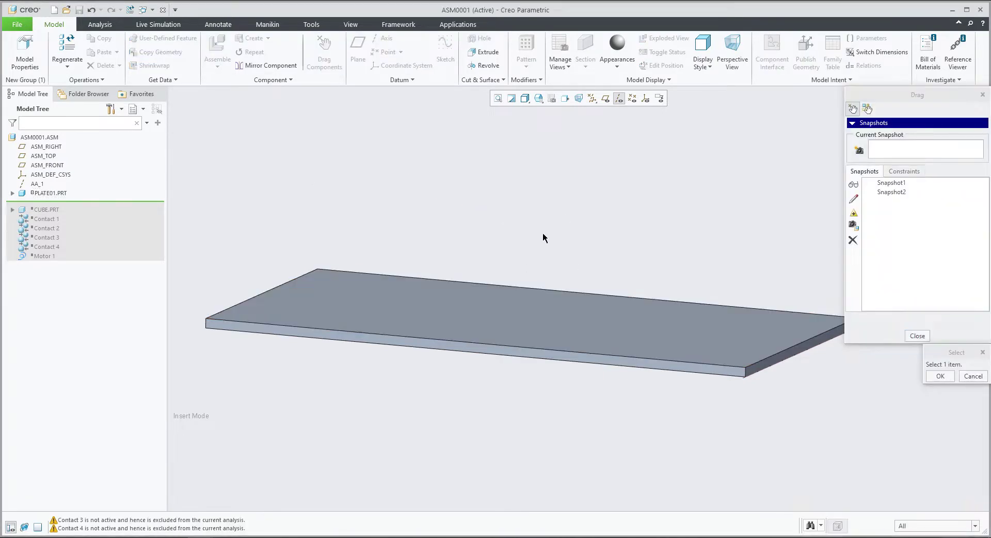
click(512, 345)
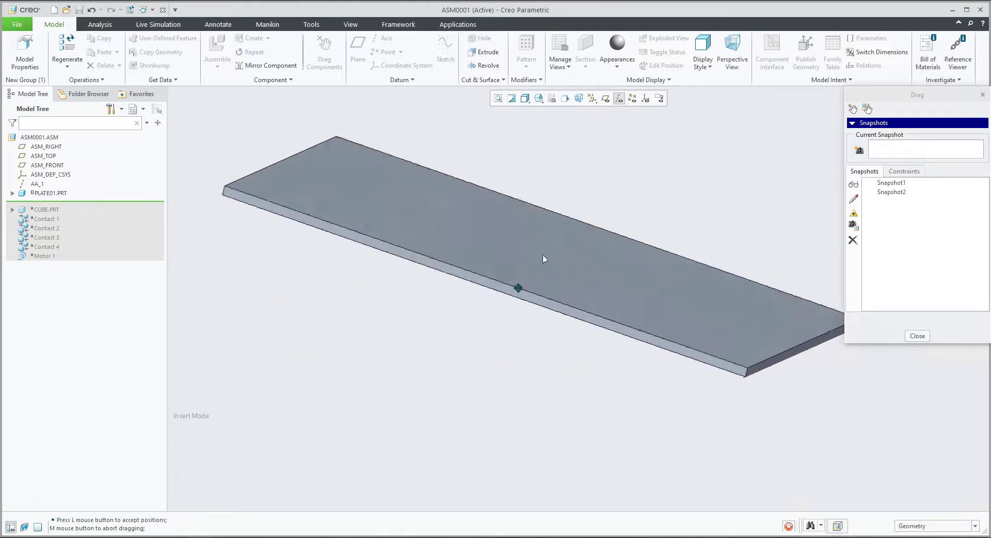
click(516, 291)
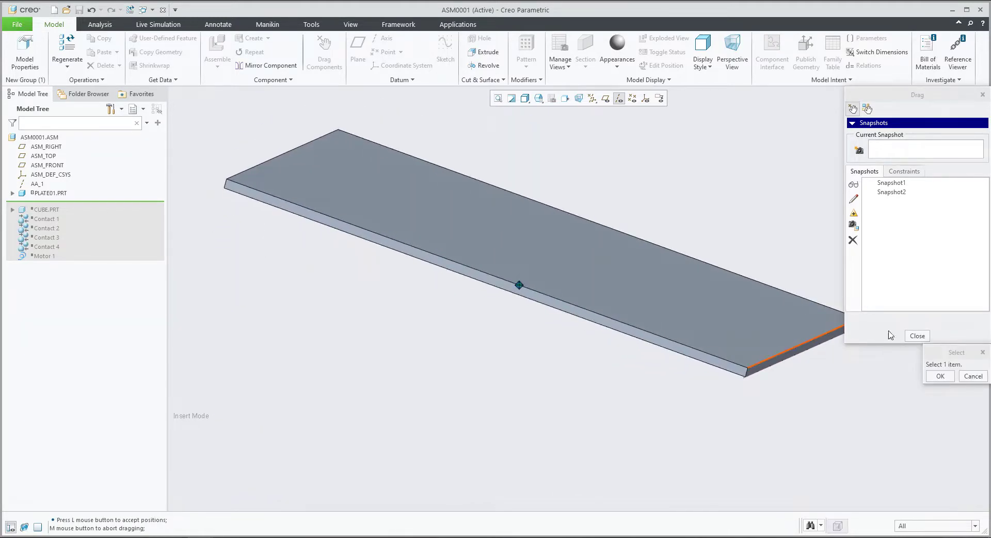
click(918, 336)
click(49, 193)
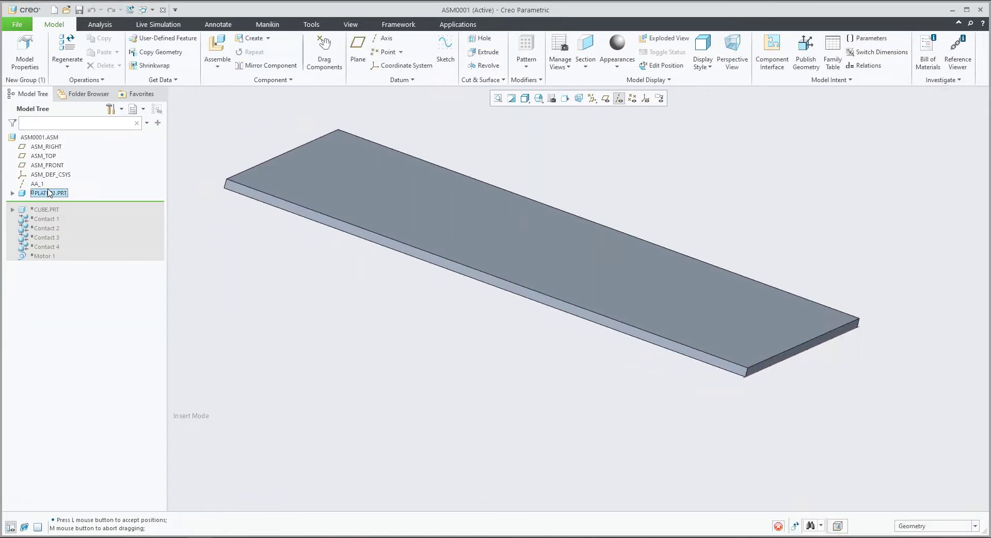
Step: Reopen PLATE01.PRT's placement and accept its Pin connection aligning A_1 with AA_1
click(79, 141)
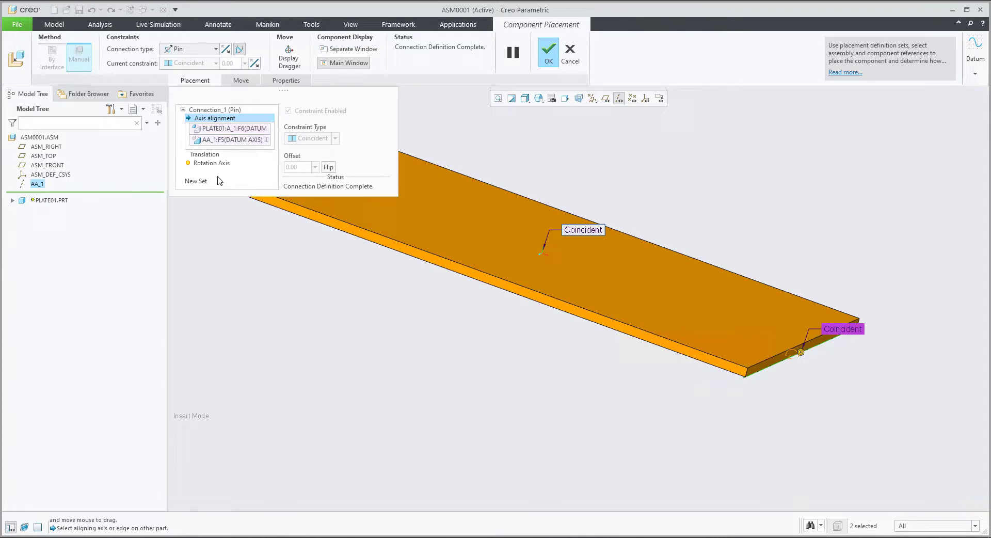
scroll(718, 360, down, 3)
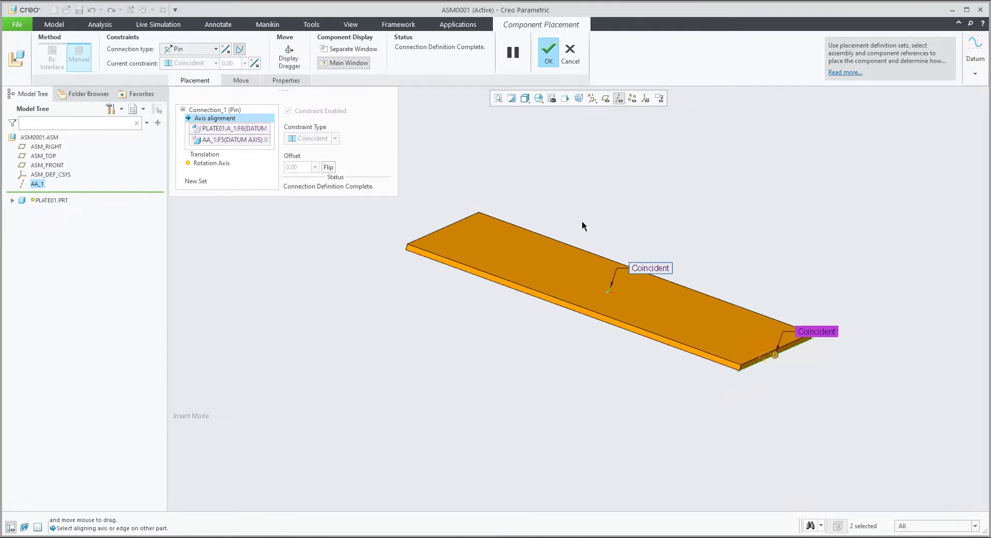
click(549, 51)
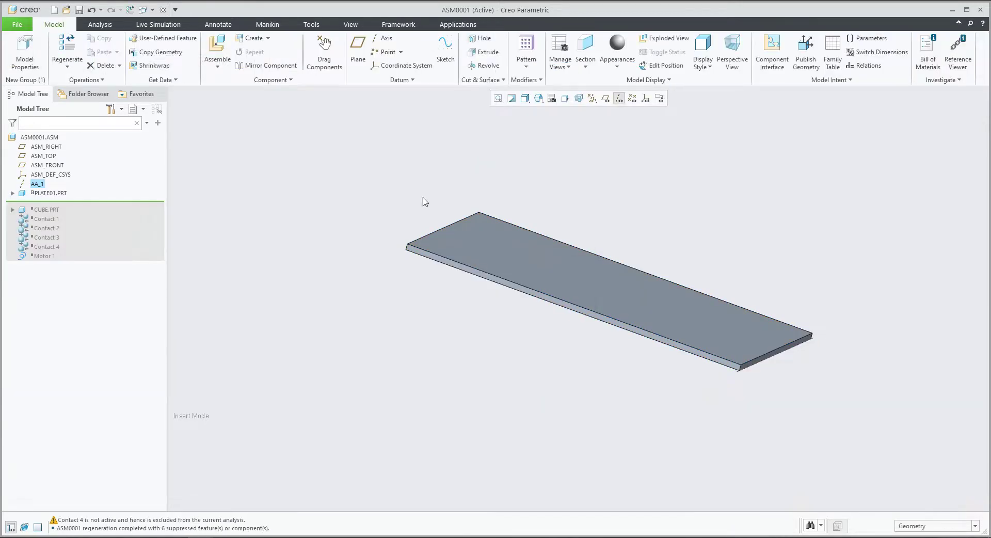
Step: Roll forward past CUBE.PRT and Contact 1, reopen the cube's placement, and lift it above the plate
mouse_move(56, 208)
mouse_down()
mouse_move(70, 236)
mouse_move(62, 207)
mouse_up()
click(47, 202)
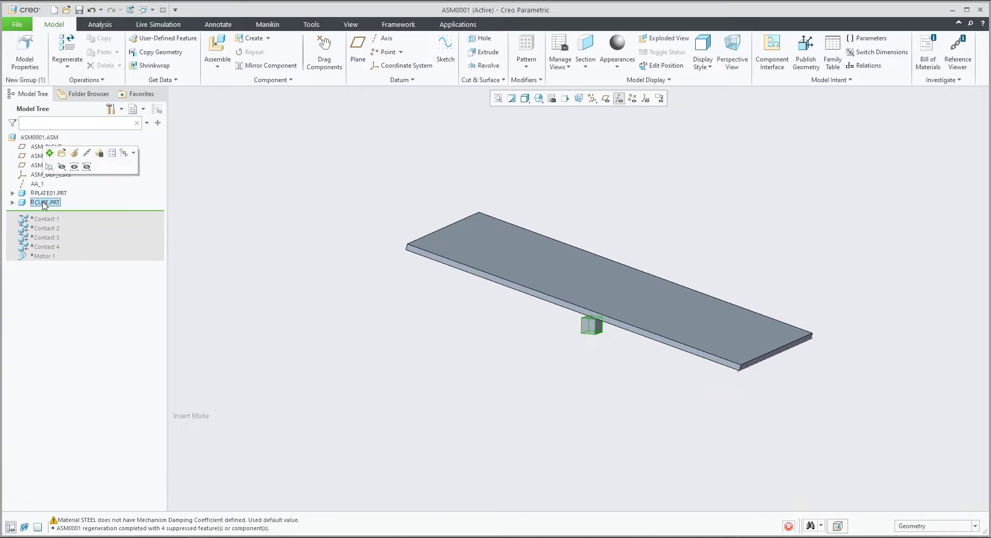
click(63, 155)
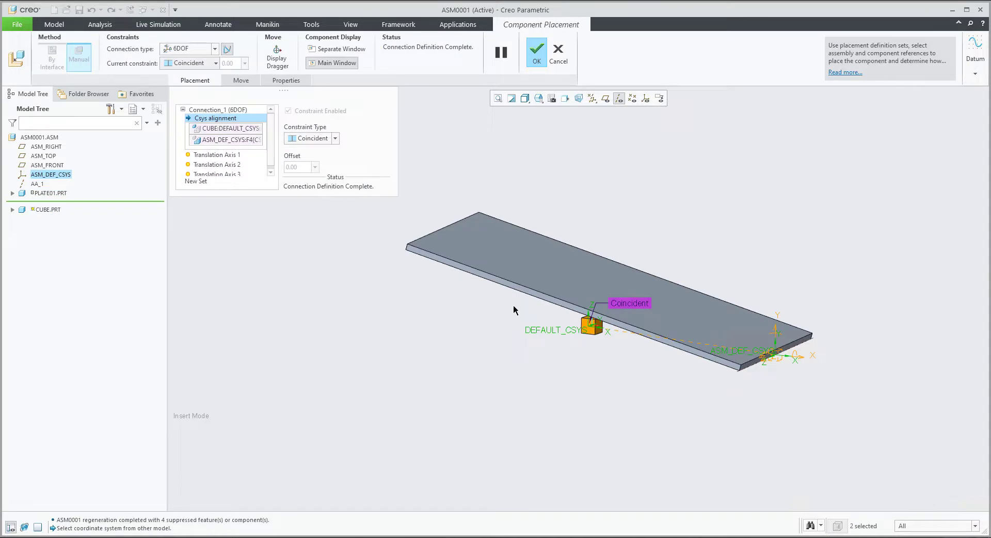
ctrl+alt+right_drag(513, 310, 625, 177)
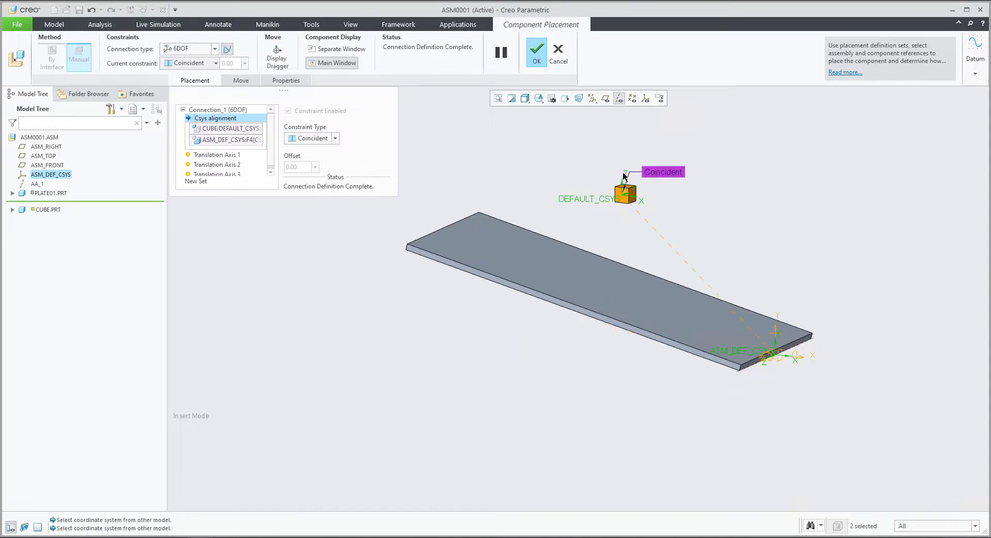
scroll(619, 175, up, 1)
shift+middle_drag(592, 216, 555, 232)
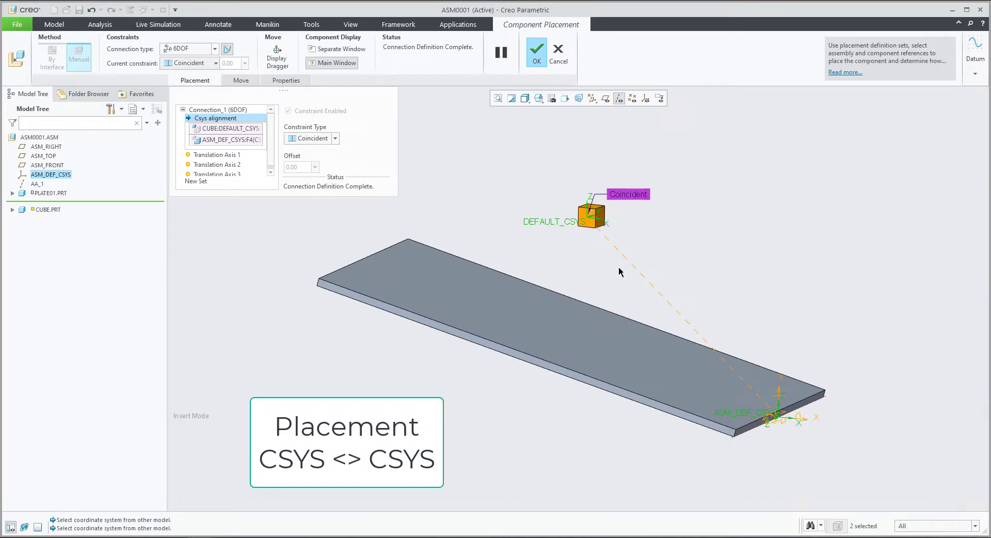
Step: Reposition the cube with the move/rotate dragger, then cancel the placement and confirm
click(277, 56)
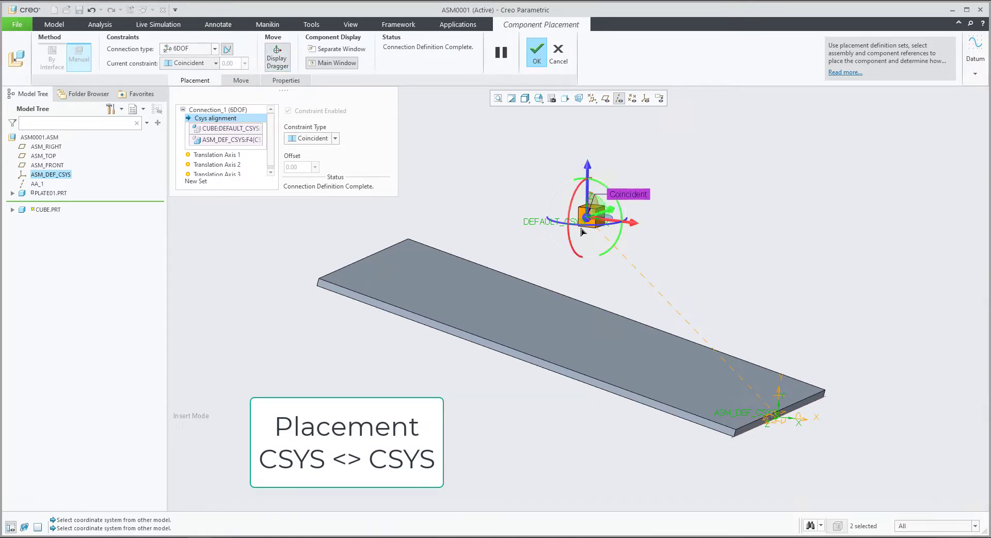
drag(594, 220, 589, 221)
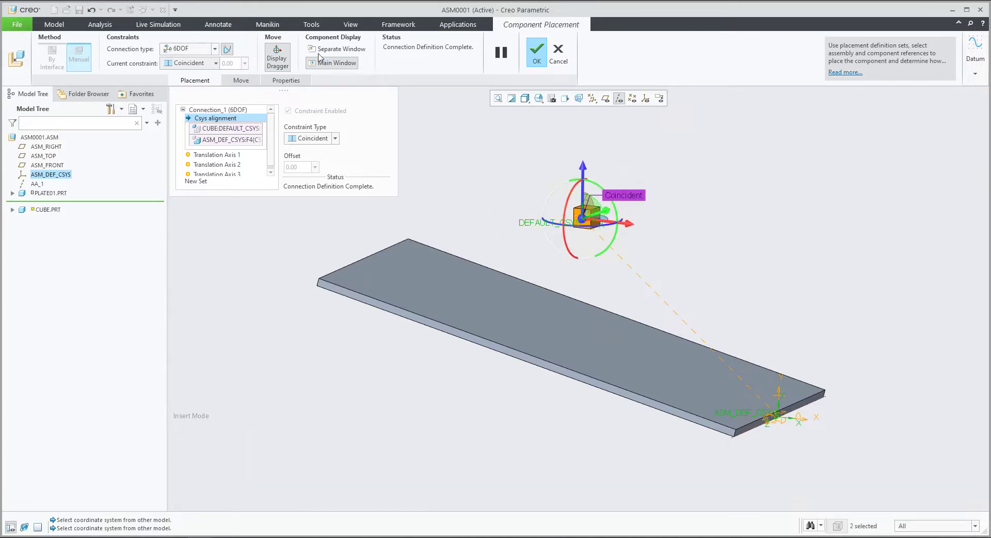
click(279, 58)
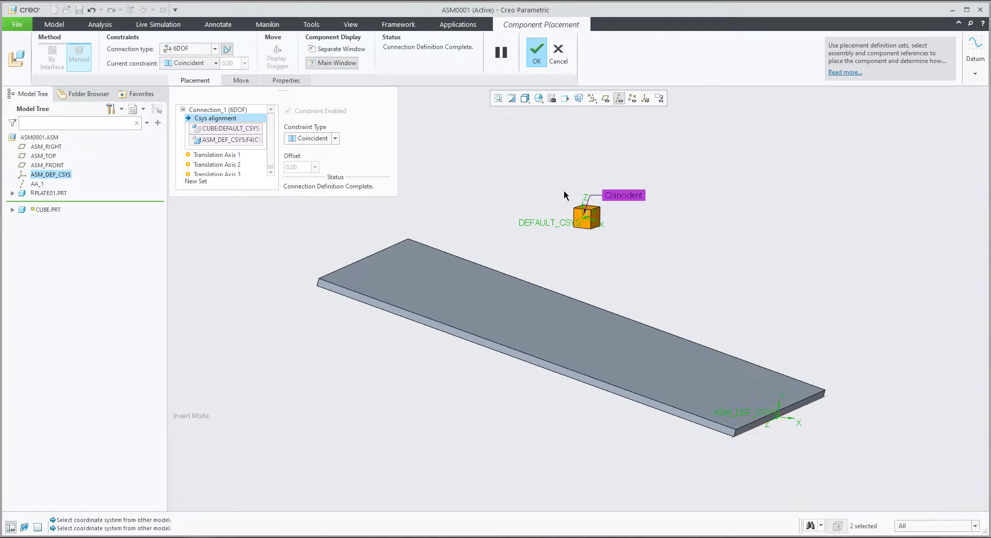
ctrl+alt+middle_drag(563, 213, 643, 240)
click(558, 52)
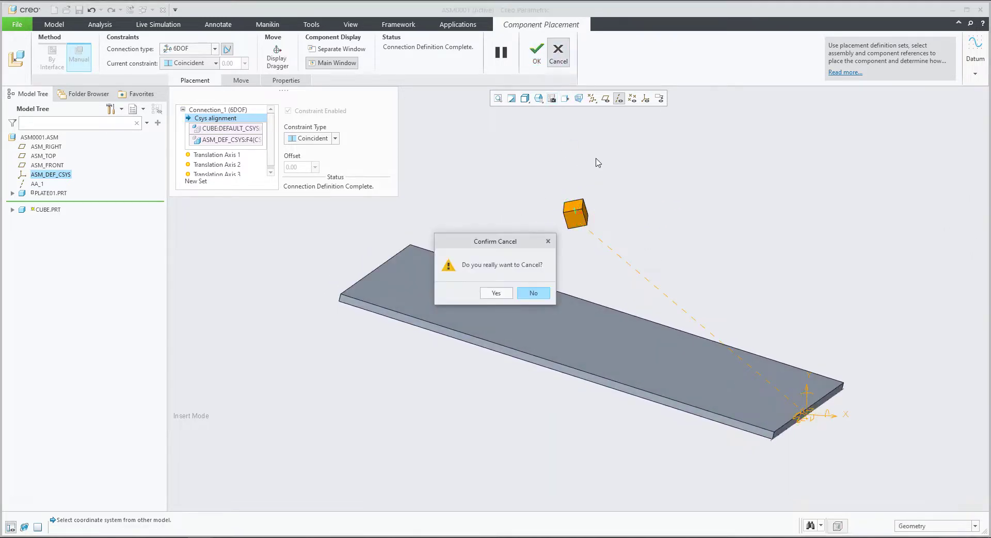
click(497, 292)
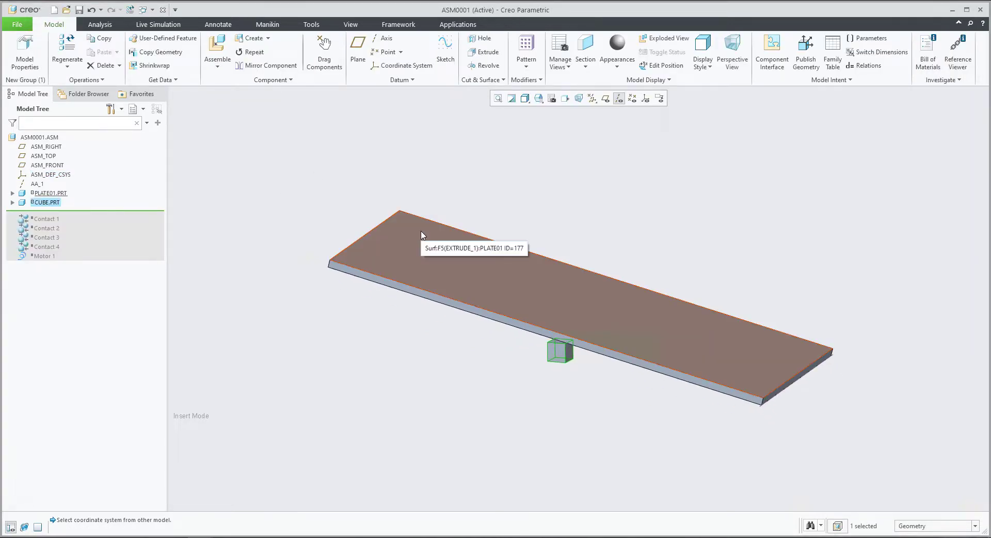
Step: Tilt the plate nearly edge-on and save that pose as Snapshot3
click(320, 67)
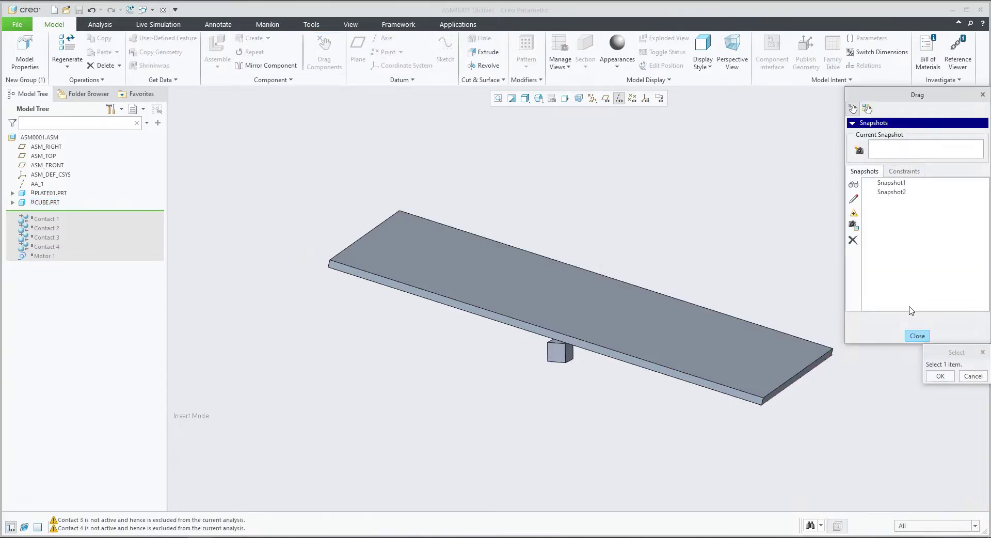
drag(551, 345, 651, 306)
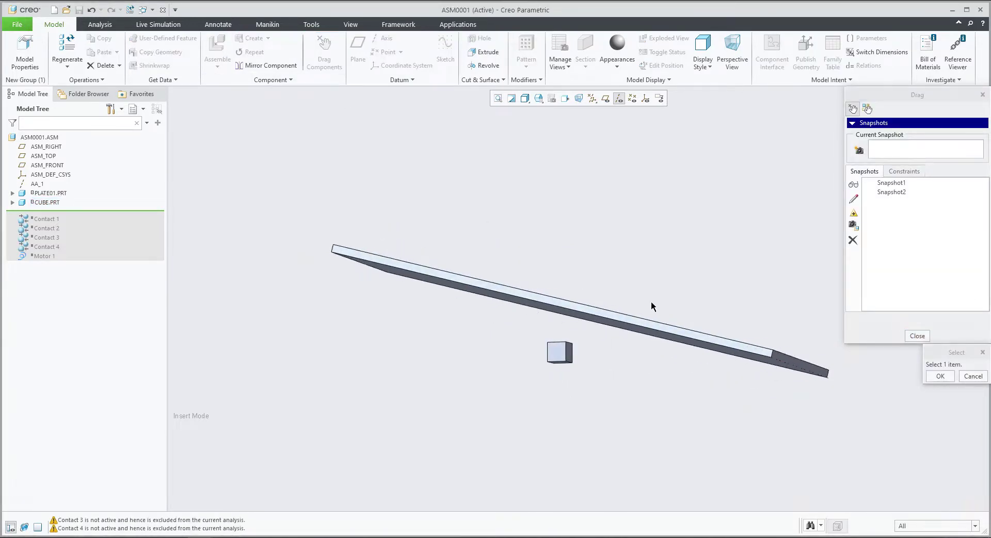
click(859, 152)
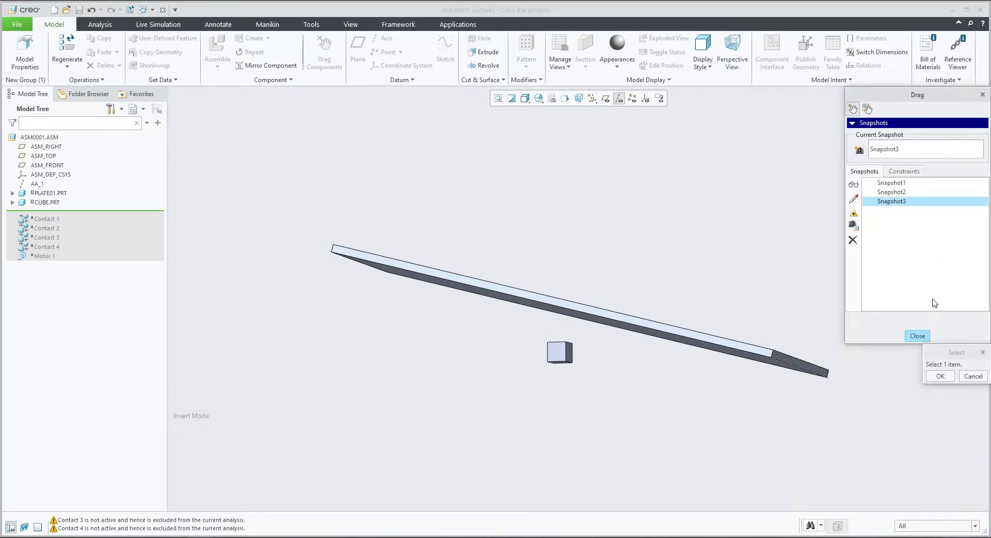
Step: Restore the Snapshot2 pose, close the drag tools, and view the model from a low side angle
double_click(894, 194)
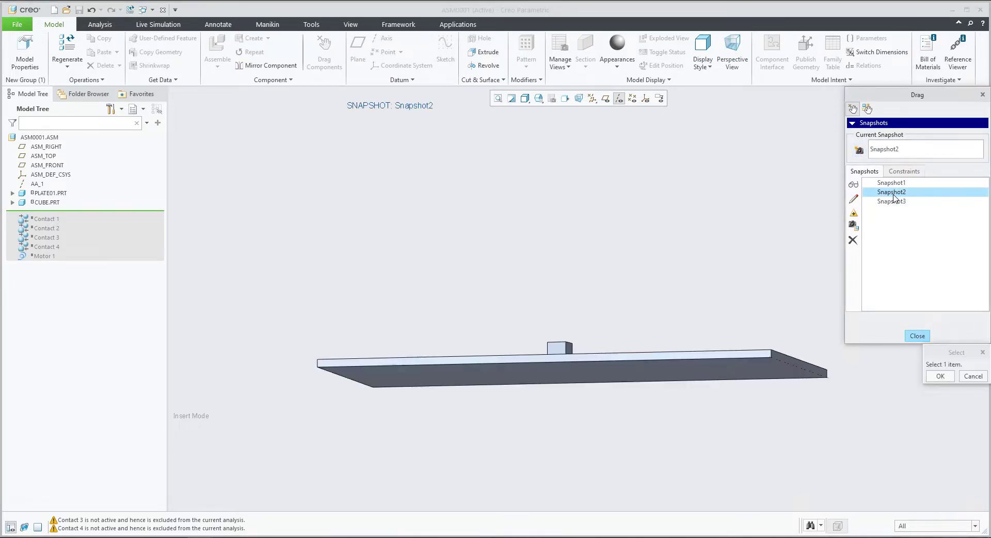
middle_drag(690, 298, 591, 332)
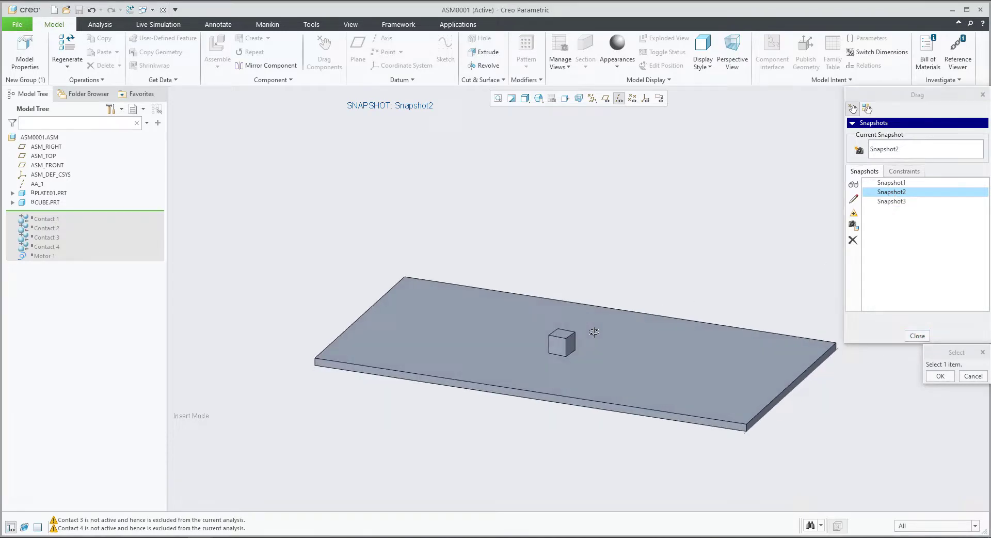
middle_click(593, 370)
scroll(513, 225, up, 3)
middle_drag(523, 217, 506, 218)
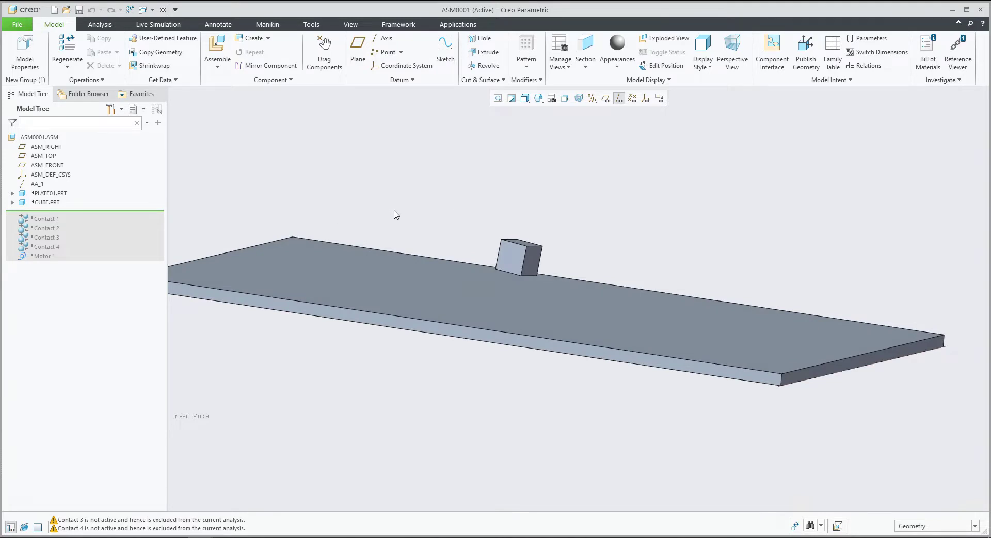
Step: In Mechanism, start a 3D contact between the plate's top surface and the cube's bottom corner
click(454, 24)
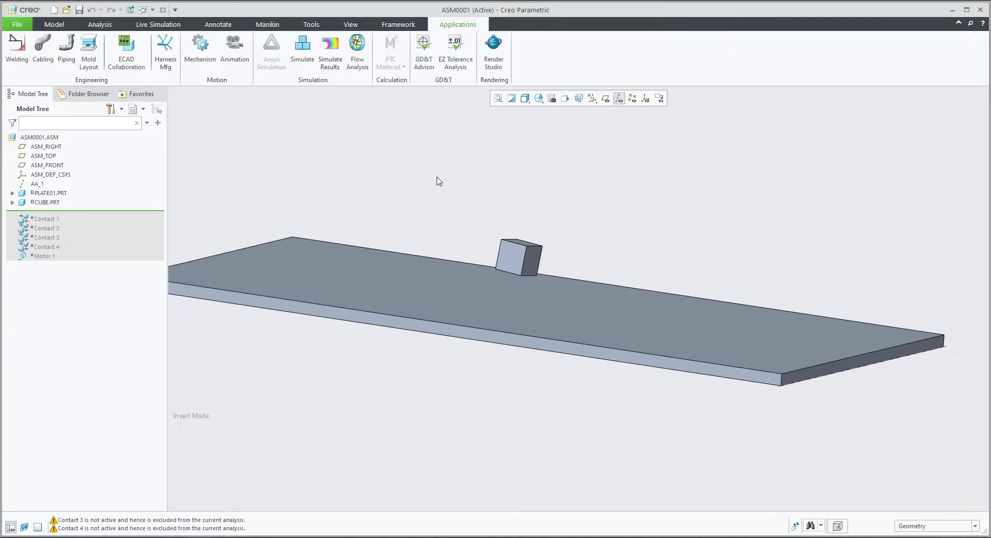
click(200, 51)
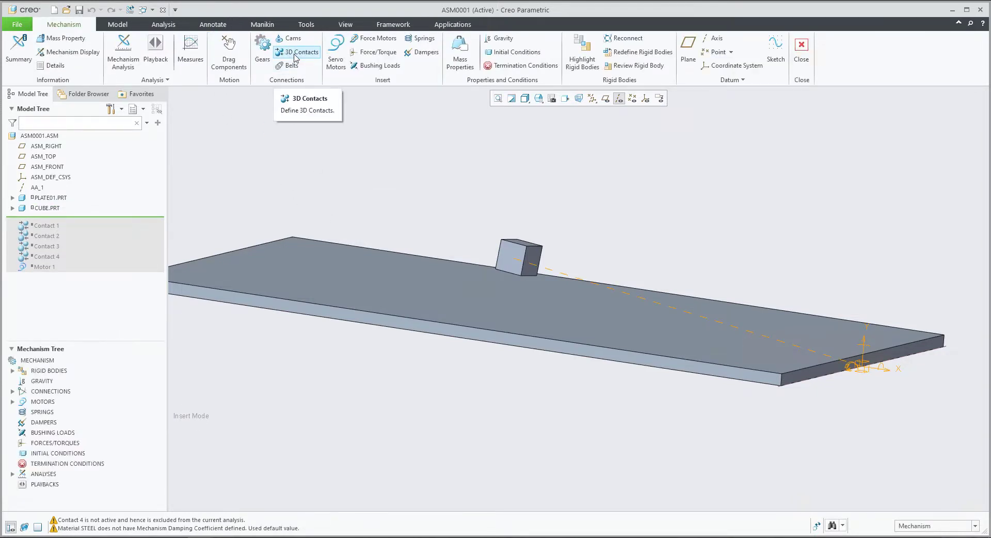
click(297, 52)
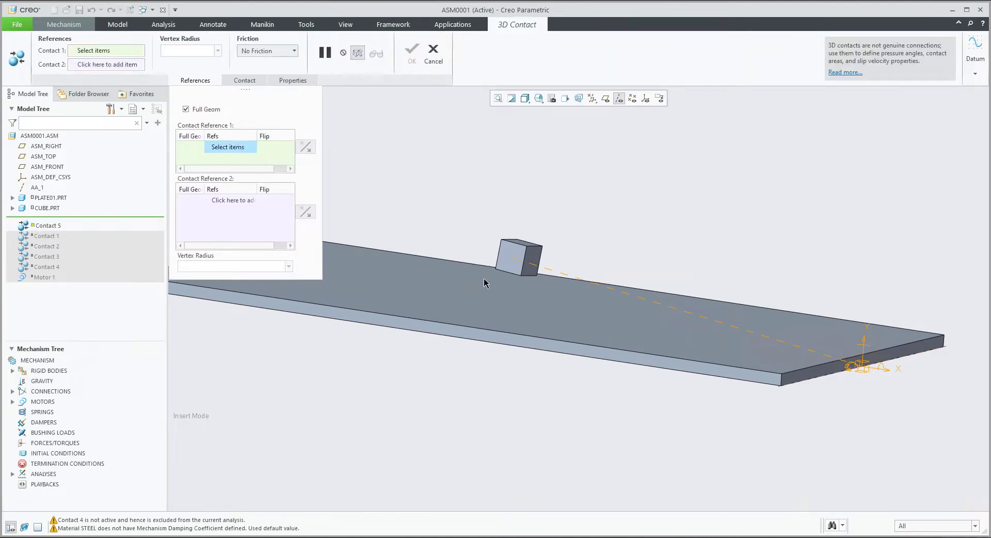
click(495, 301)
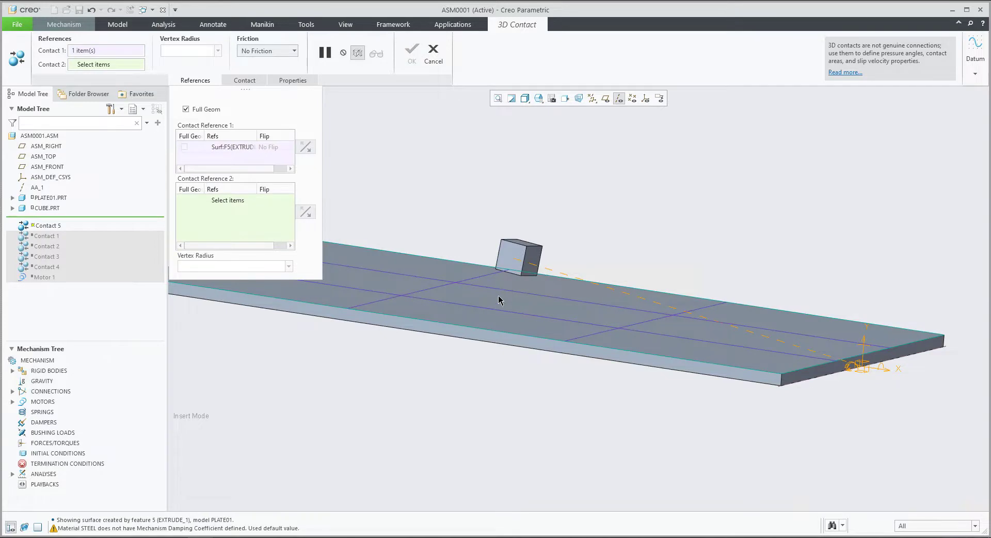
mouse_move(495, 299)
middle_down()
mouse_move(491, 283)
mouse_move(481, 298)
middle_up()
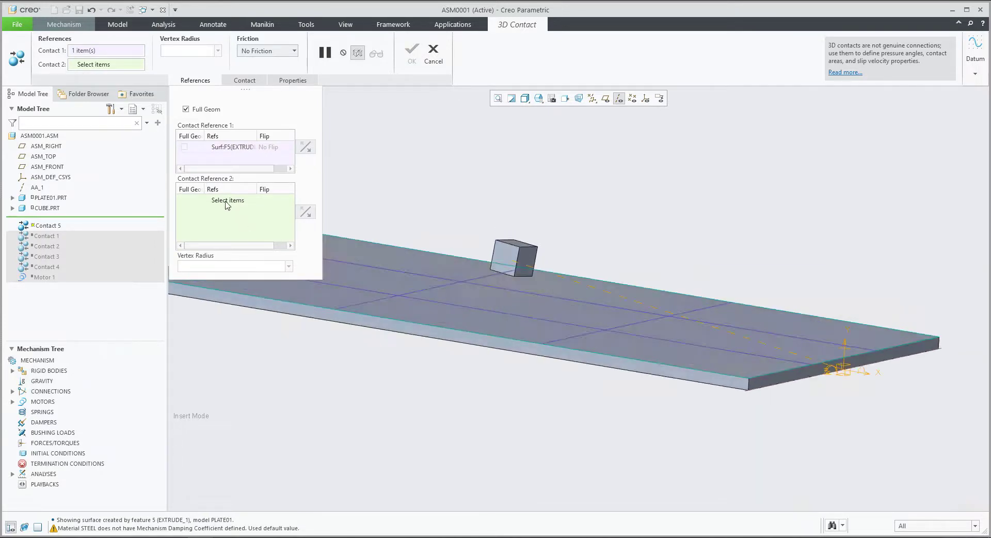
click(228, 204)
scroll(507, 277, down, 5)
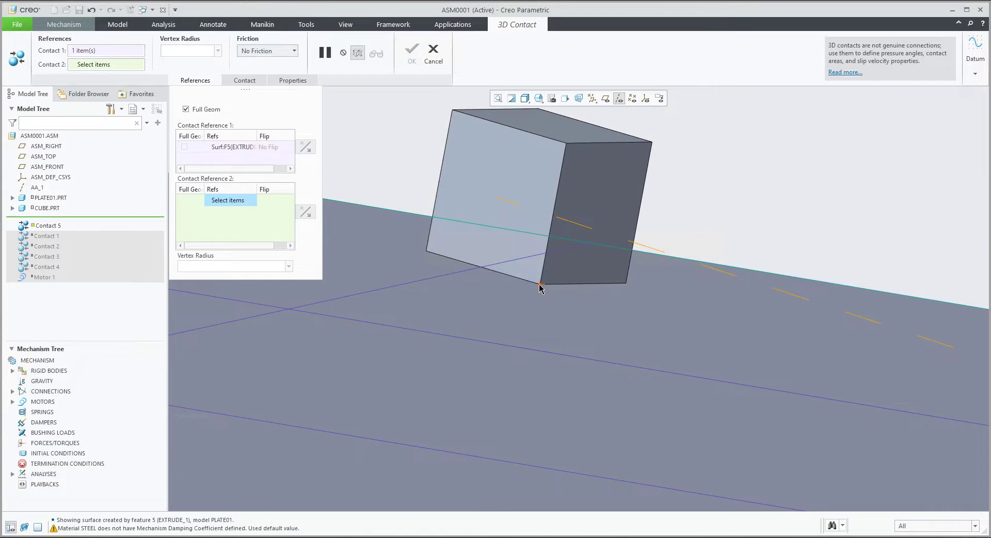
click(540, 285)
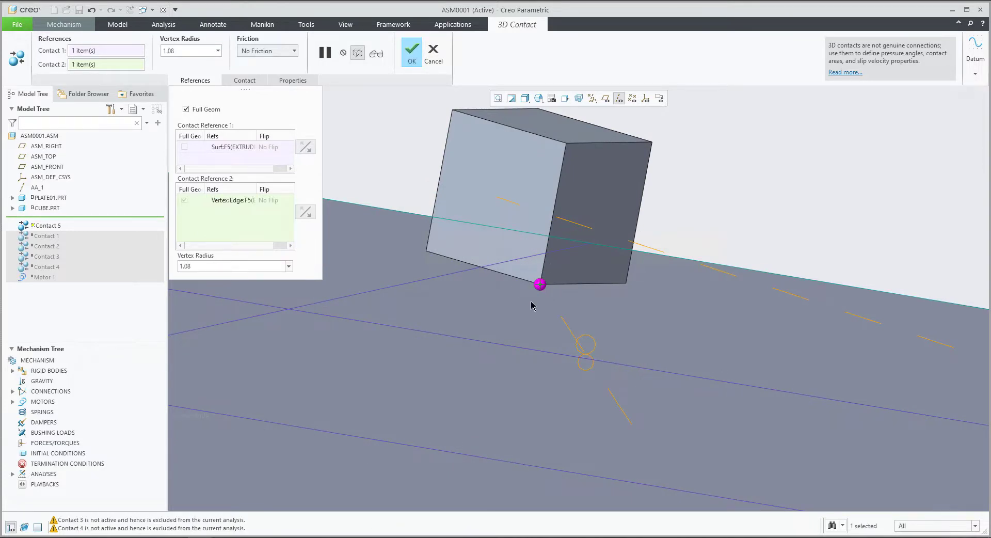
Step: Set the contact's vertex radius to 5, then to 1, and cancel the trial contact
double_click(183, 54)
text(5)
key(Return)
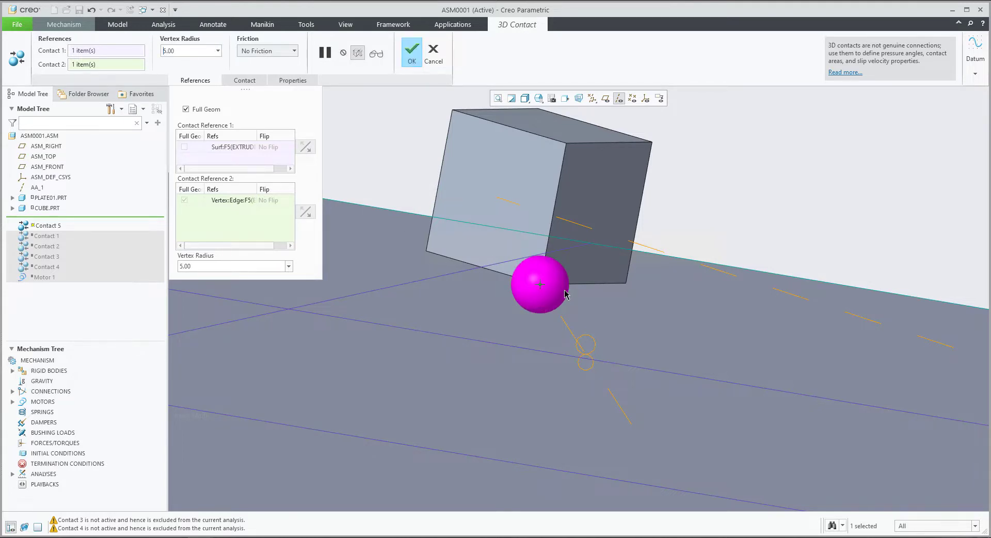
double_click(183, 54)
text(1)
key(Return)
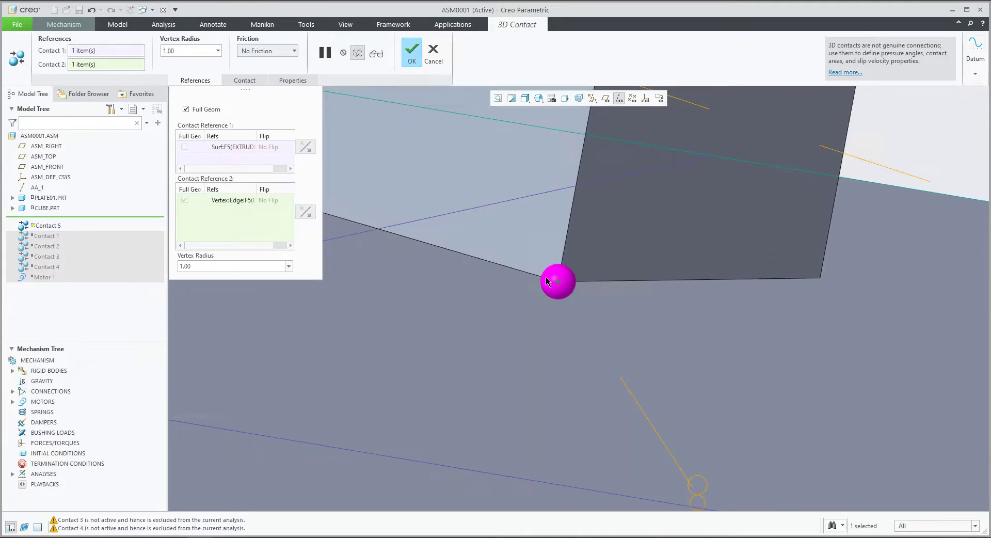
scroll(539, 292, up, 3)
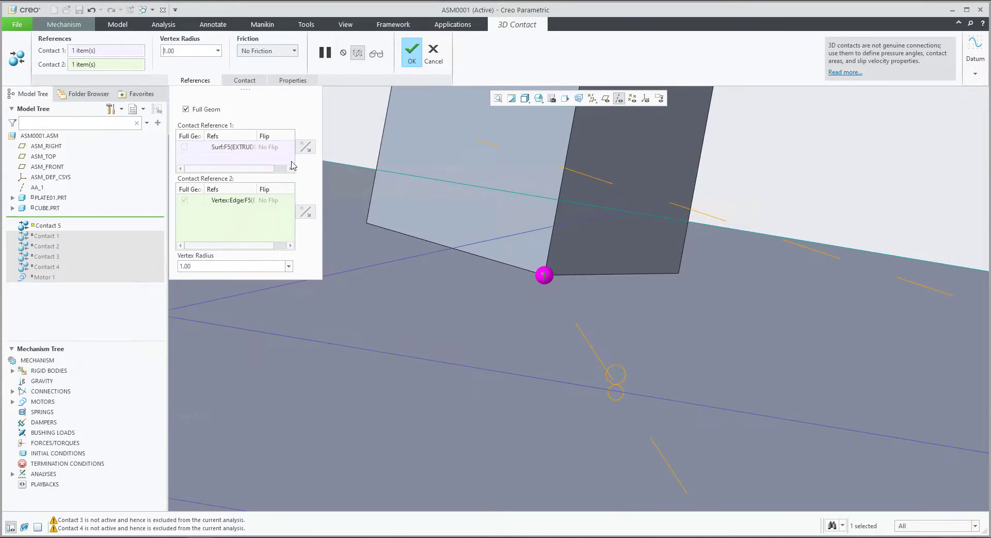
click(432, 61)
Step: Confirm discarding the trial contact, roll back to after Contact 1, and open its contact properties
click(495, 290)
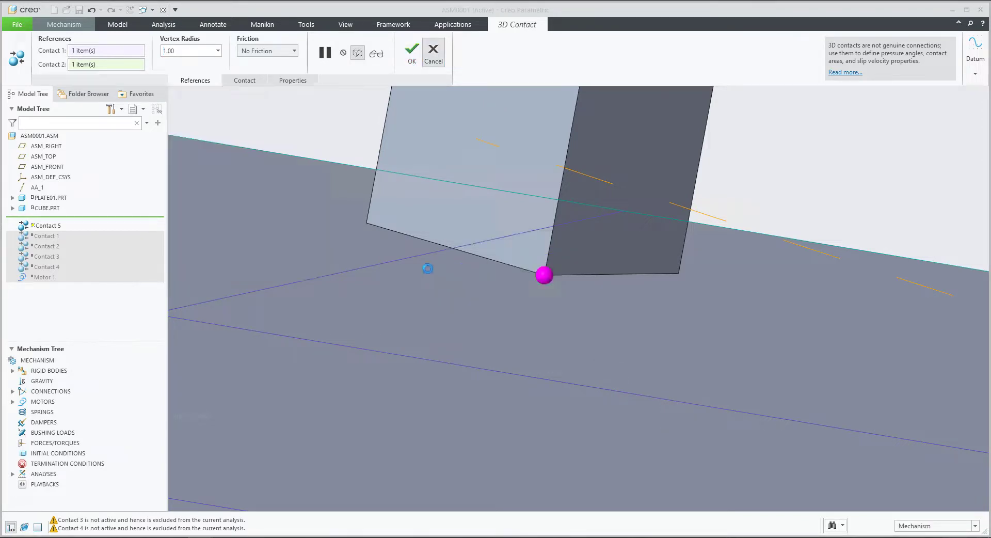
drag(80, 220, 64, 229)
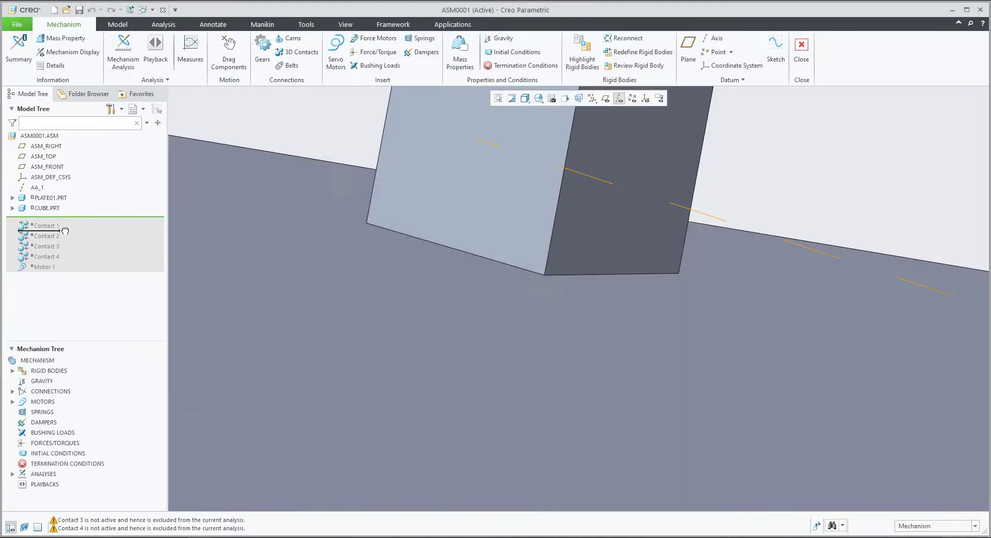
click(44, 220)
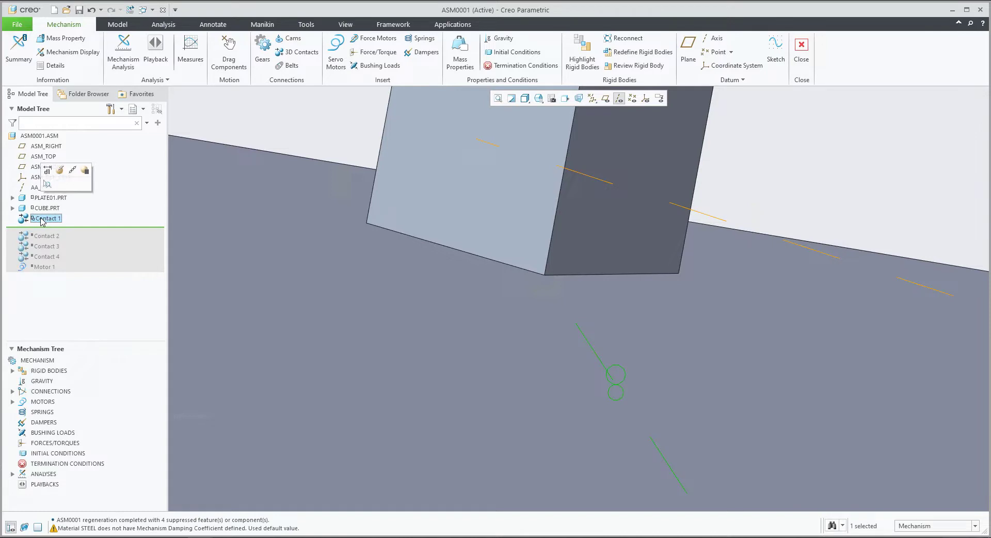
click(73, 170)
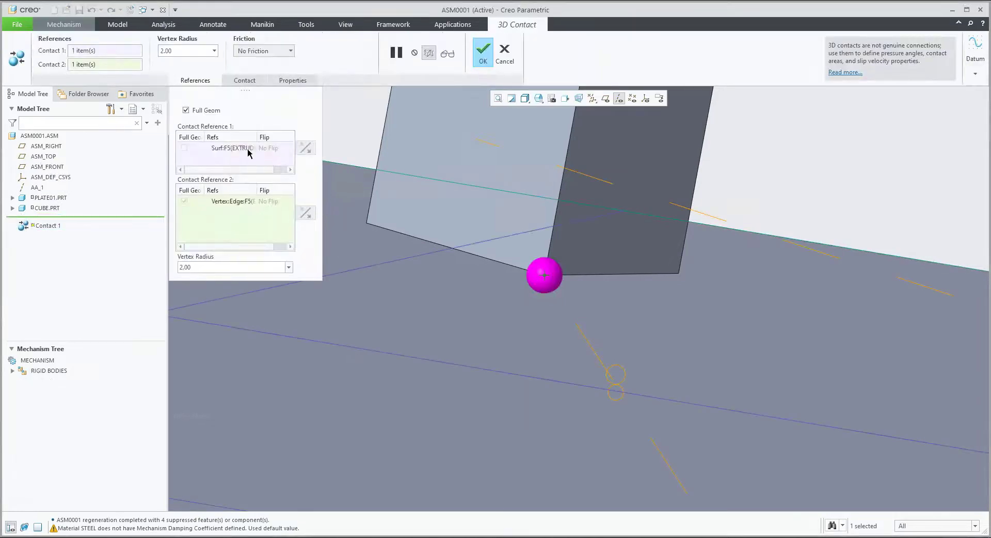
click(247, 86)
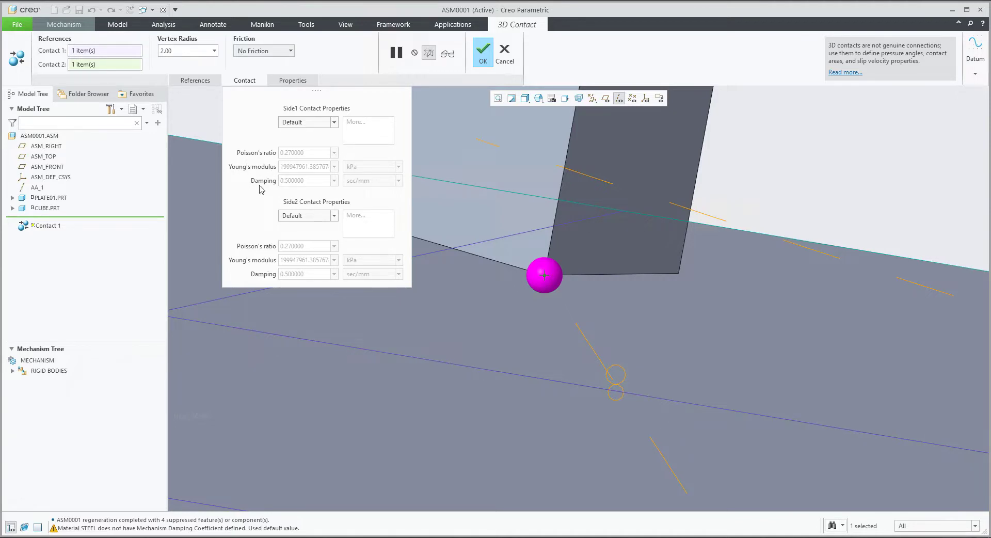
Step: Accept Contact 1, roll forward to reactivate Contacts 2–4 and Motor 1, and select Motor 1
click(504, 56)
scroll(475, 258, down, 4)
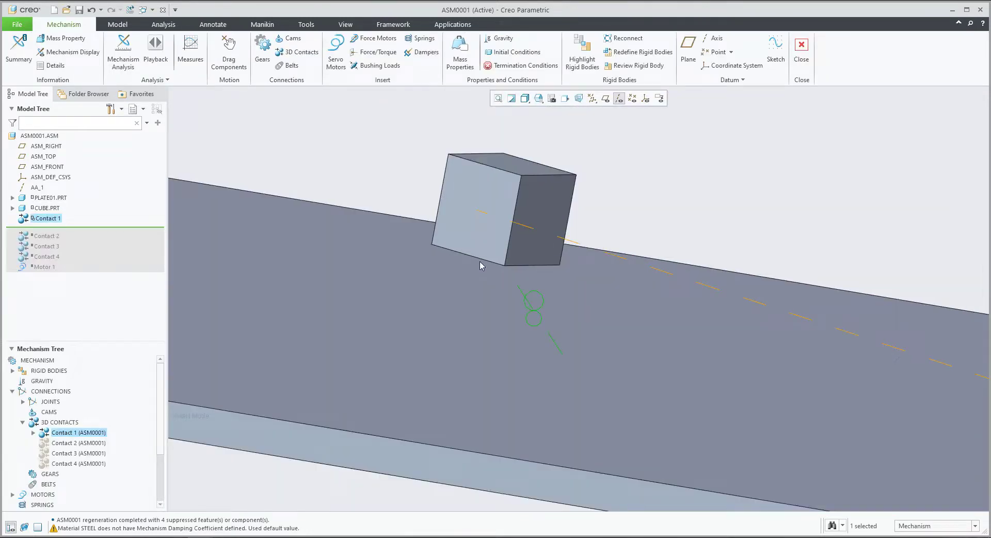
scroll(475, 273, down, 3)
mouse_move(471, 281)
middle_down()
mouse_move(454, 265)
mouse_move(223, 335)
middle_up()
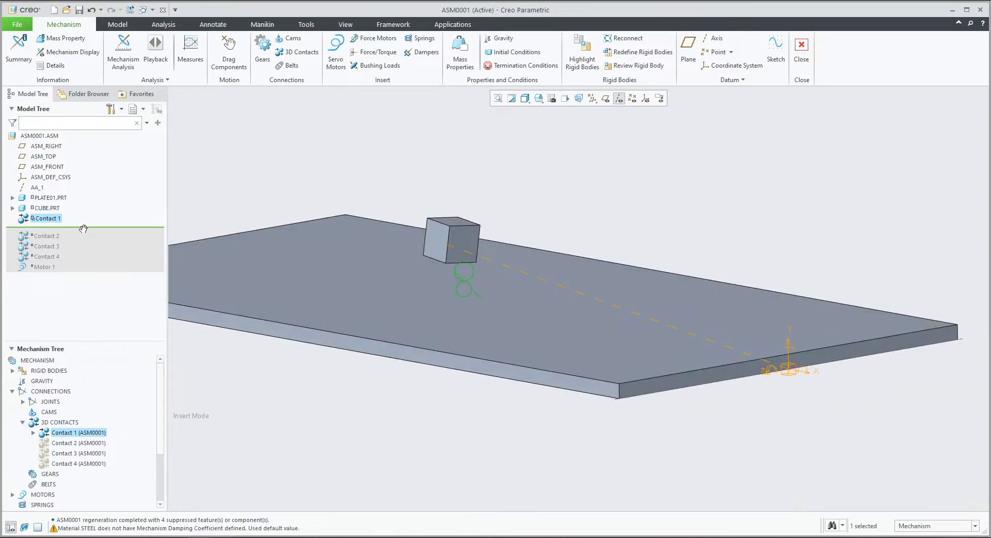
click(81, 229)
mouse_move(427, 289)
middle_down()
mouse_move(454, 303)
mouse_move(433, 256)
mouse_move(411, 290)
middle_up()
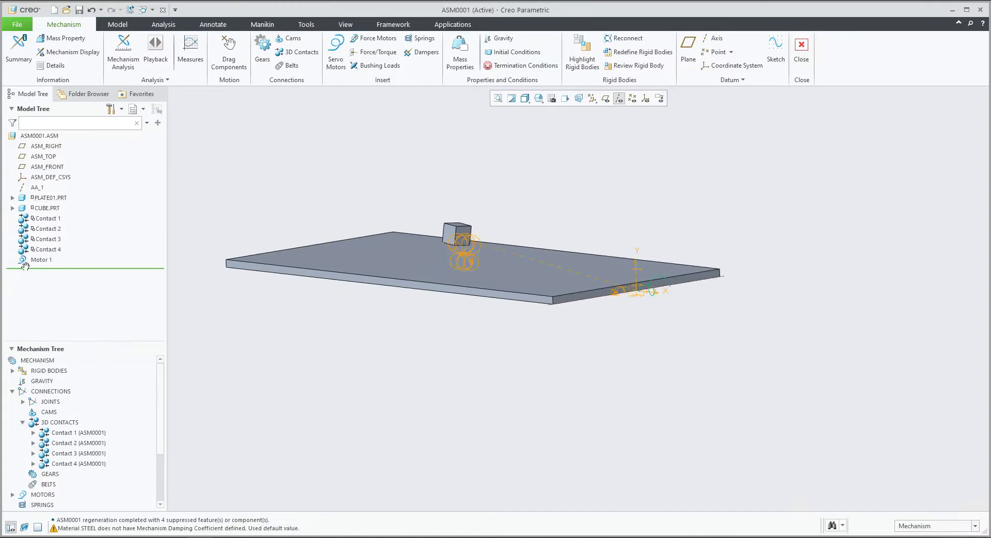
click(412, 290)
Step: Verify Motor 1's profile holds a constant 10 deg/sec and accept the motor definition
right_click(41, 261)
click(48, 228)
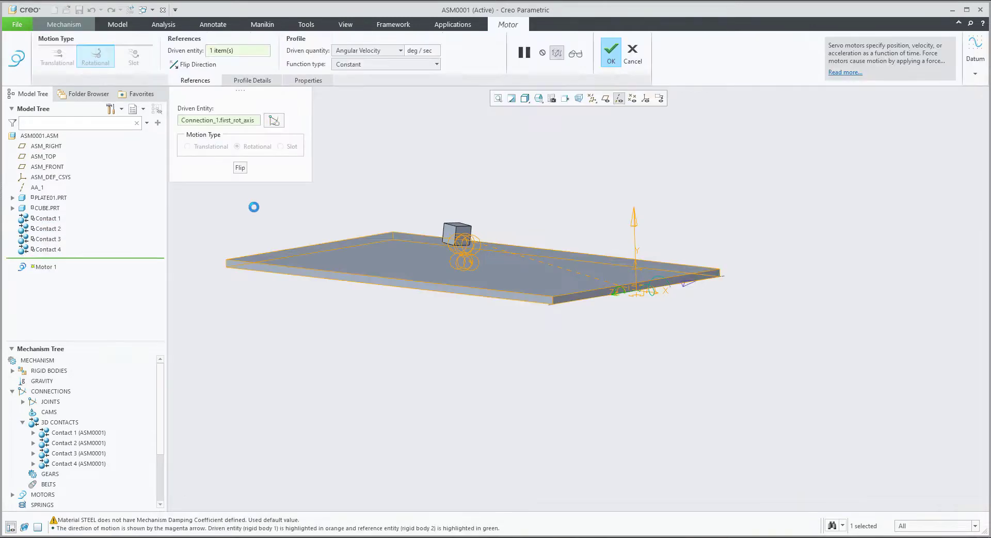
click(246, 81)
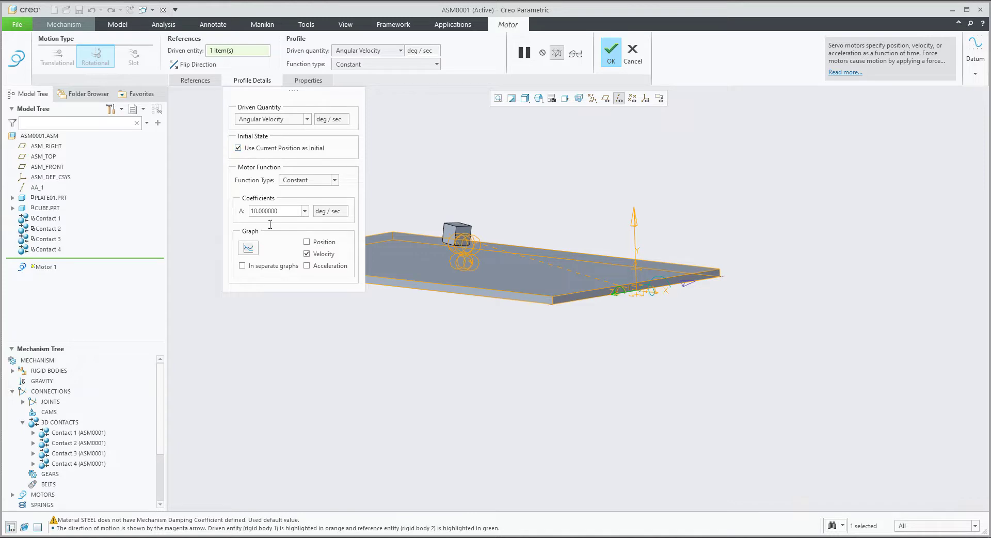
drag(287, 214, 235, 207)
click(611, 54)
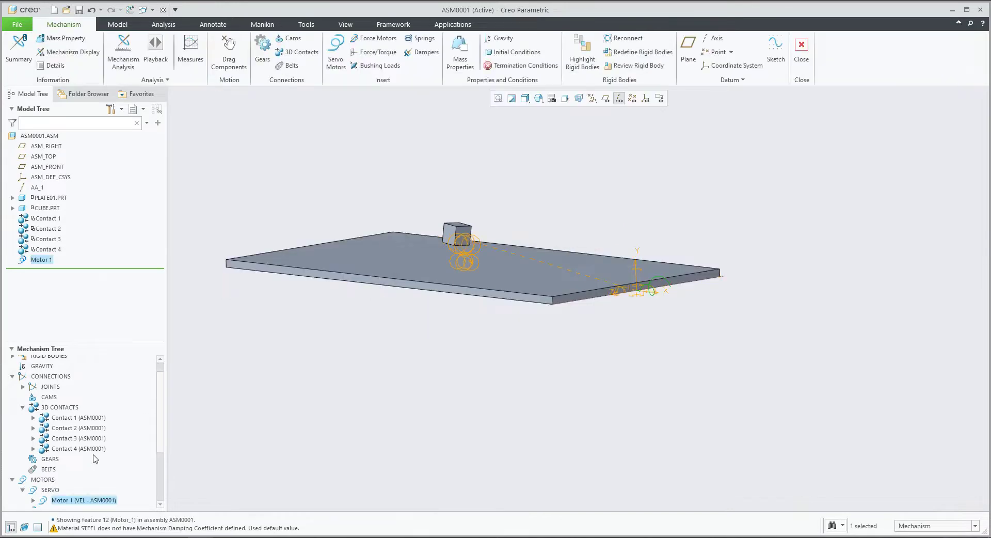
Step: Expand ANALYSES in the Mechanism Tree and pick the dynamic analysis AnalysisDefinition1
scroll(67, 488, down, 3)
click(12, 493)
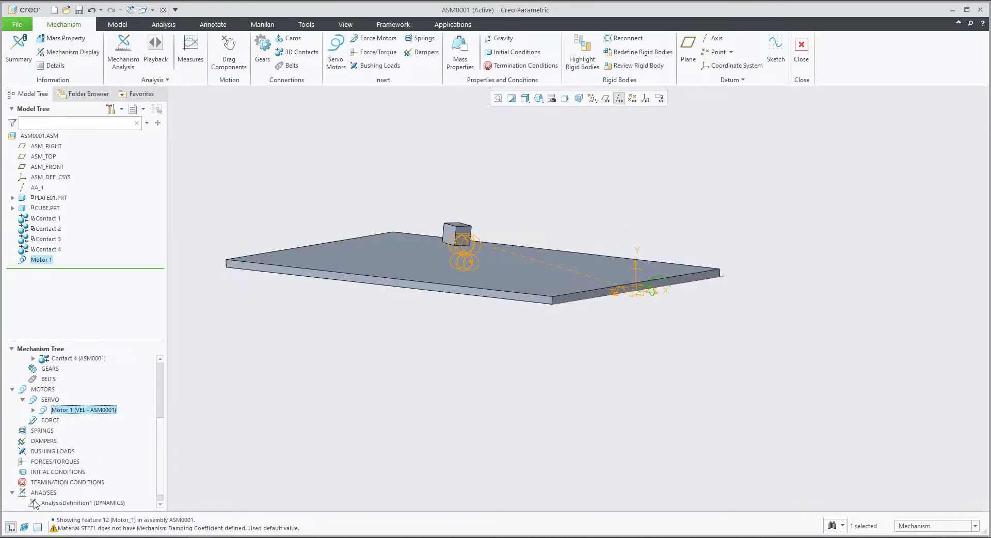
click(72, 504)
click(87, 471)
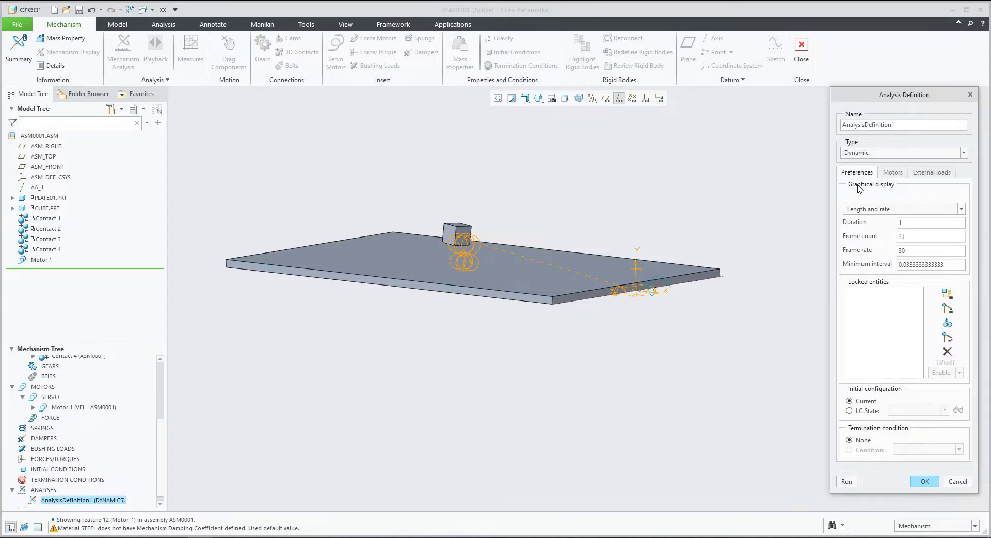
click(855, 155)
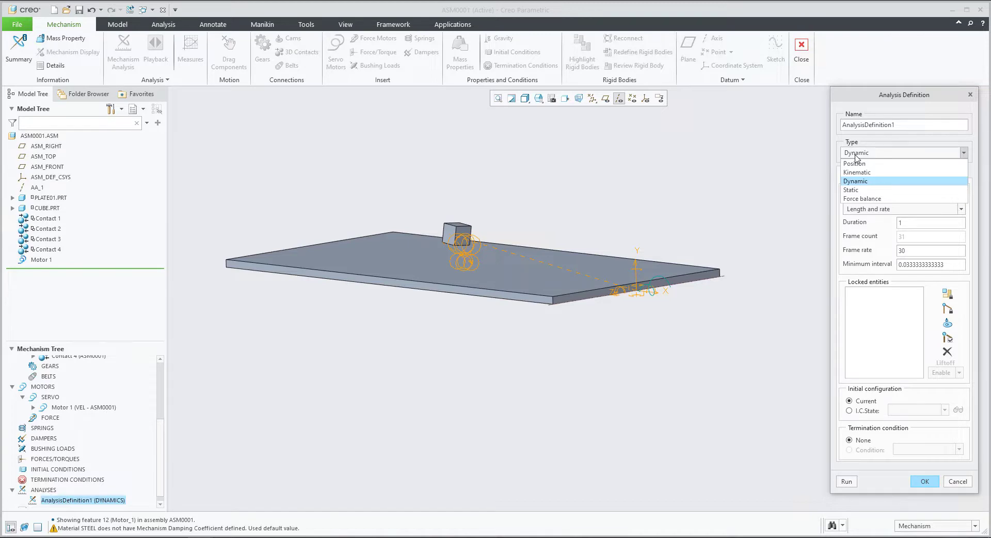
click(855, 156)
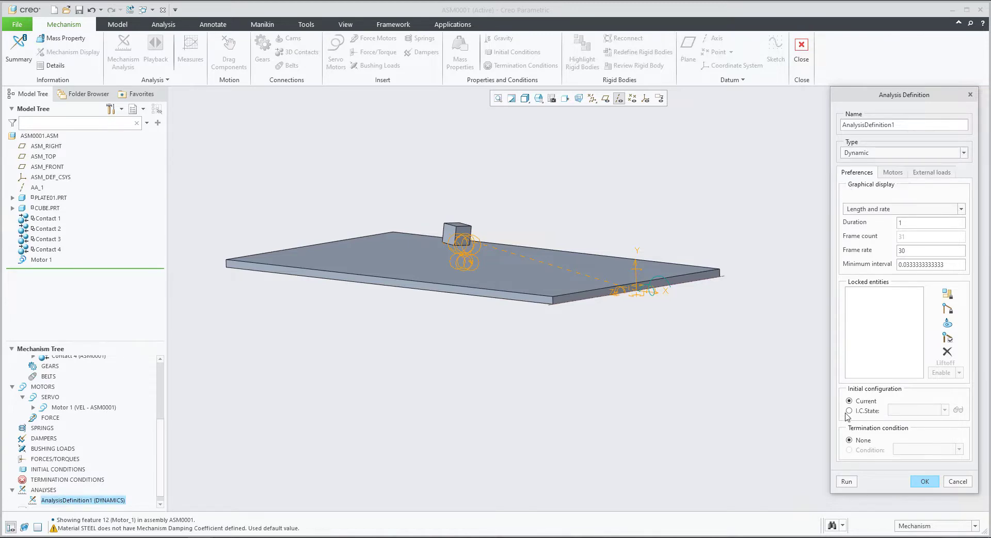
click(893, 173)
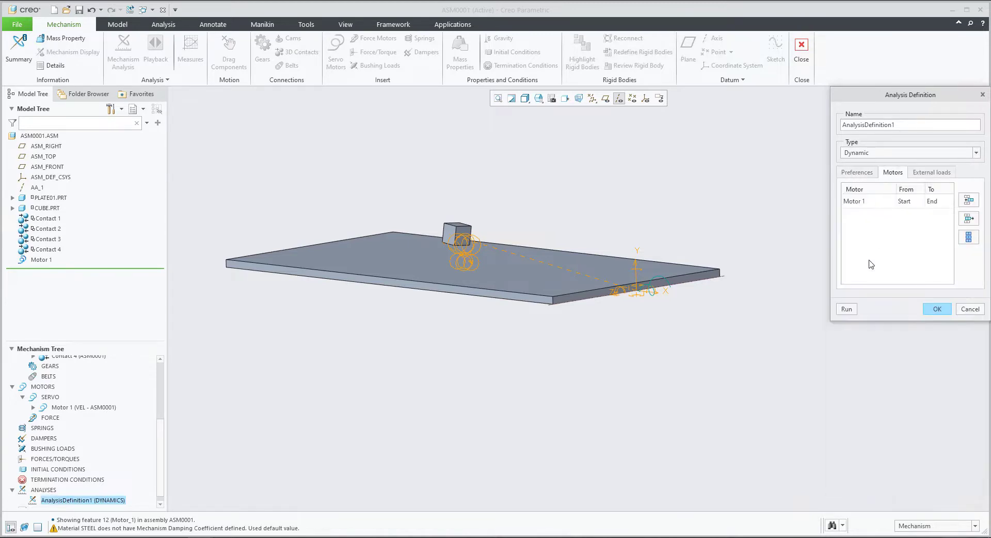
click(930, 173)
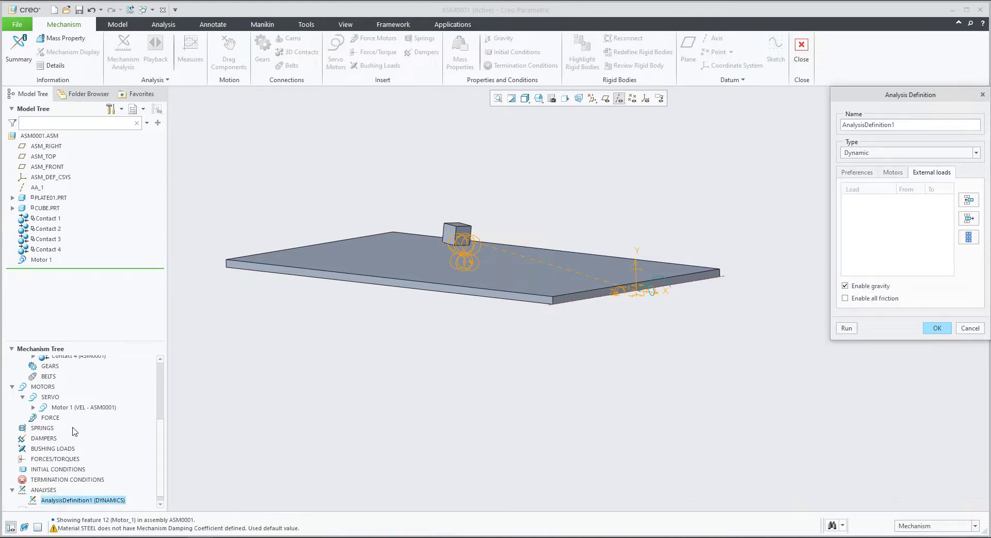
scroll(52, 421, up, 4)
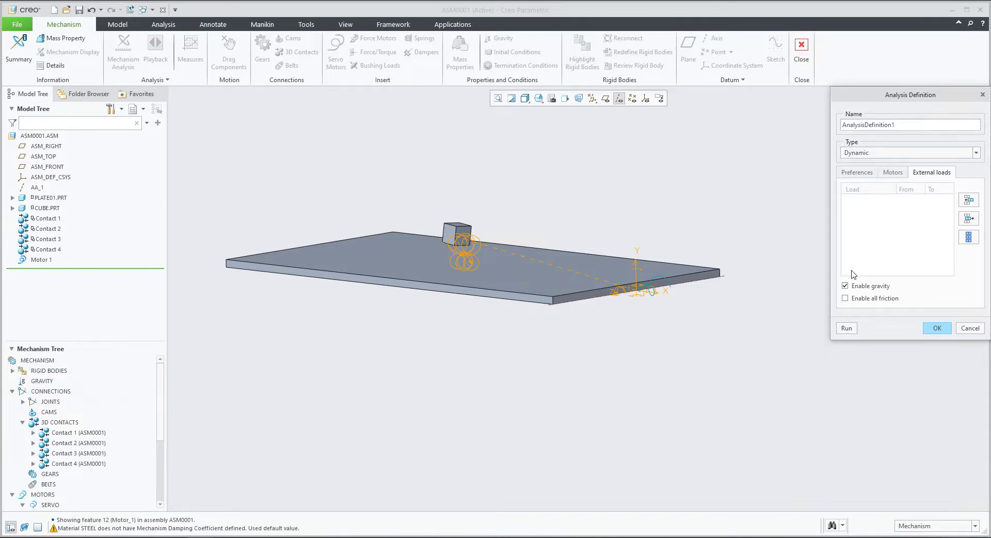
click(855, 173)
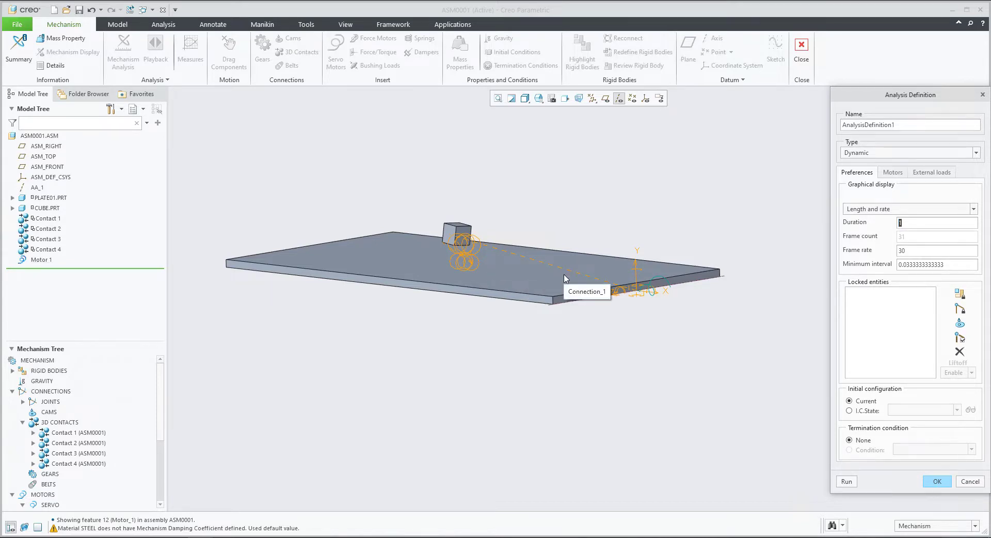
key(Tab)
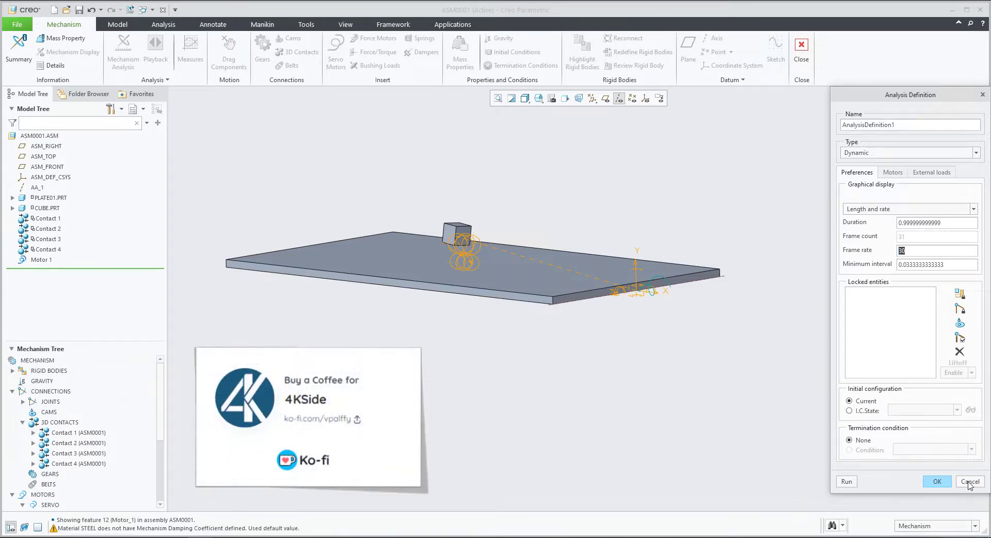
click(938, 481)
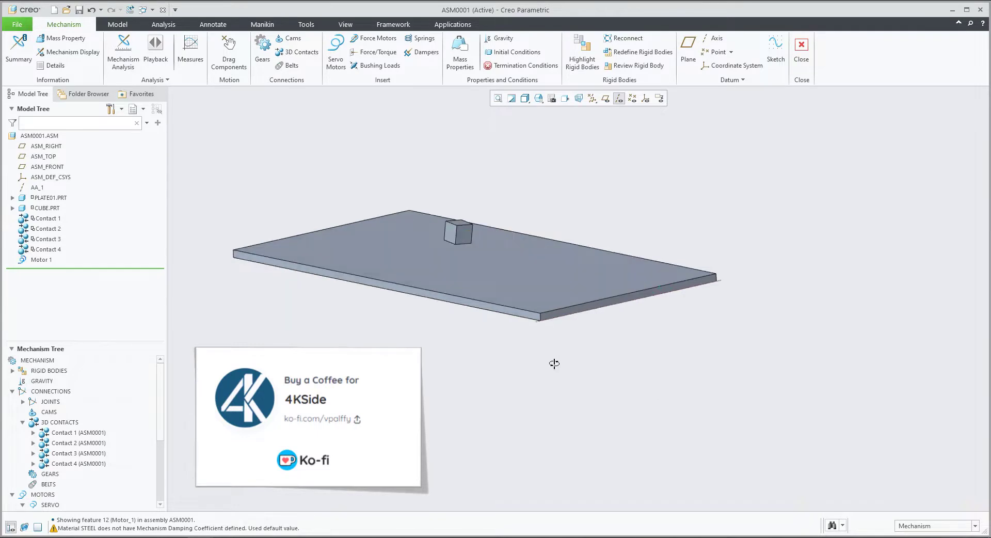